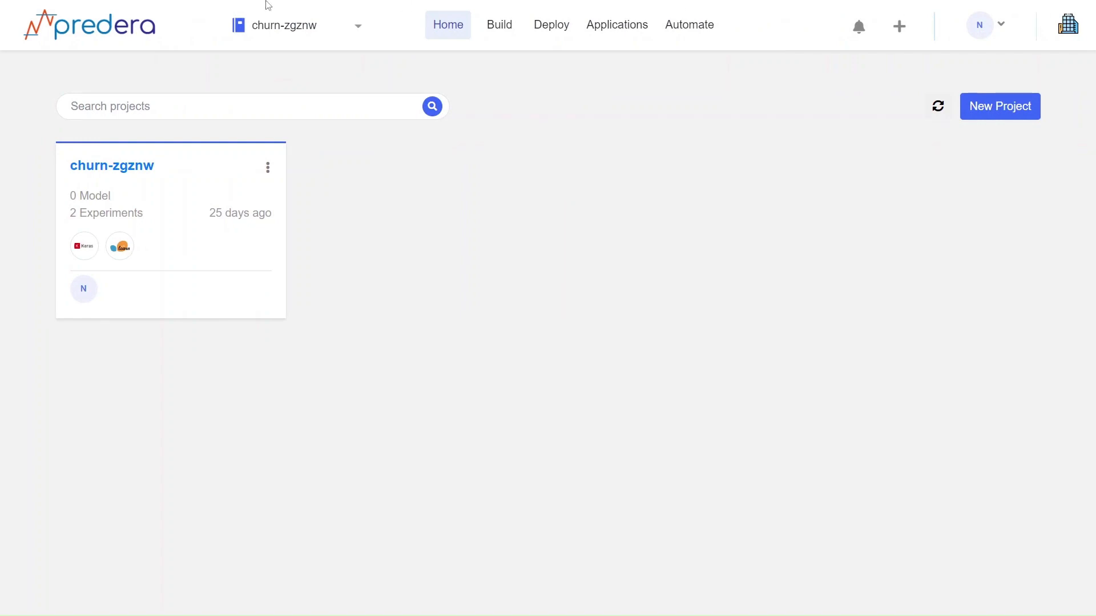
Select the churn-zgznw project and start a new workflow in its Automate section.
click(360, 29)
click(289, 54)
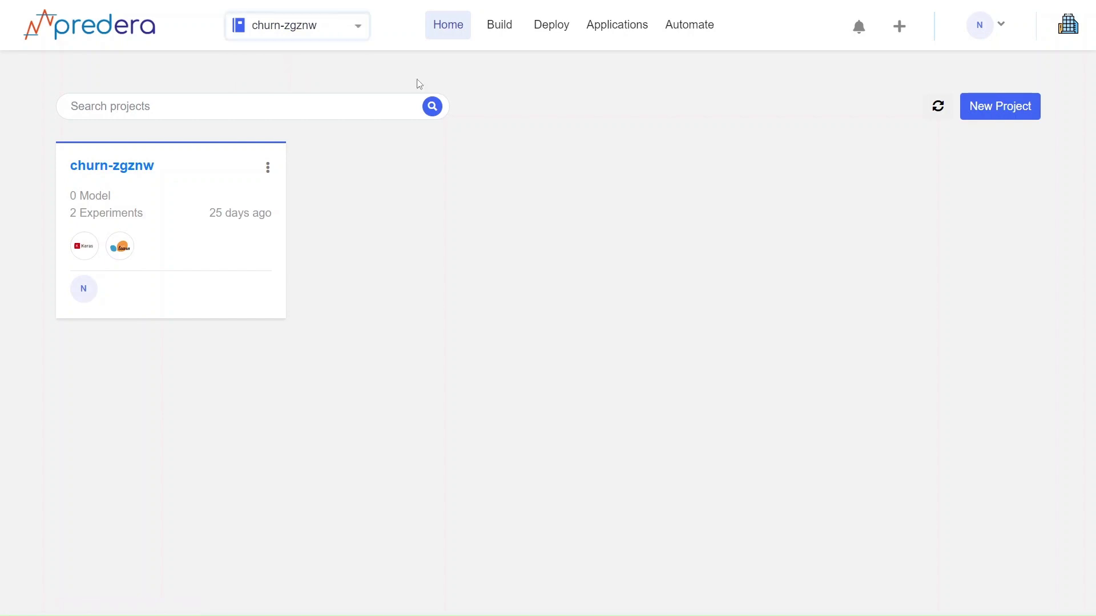
click(702, 25)
click(680, 59)
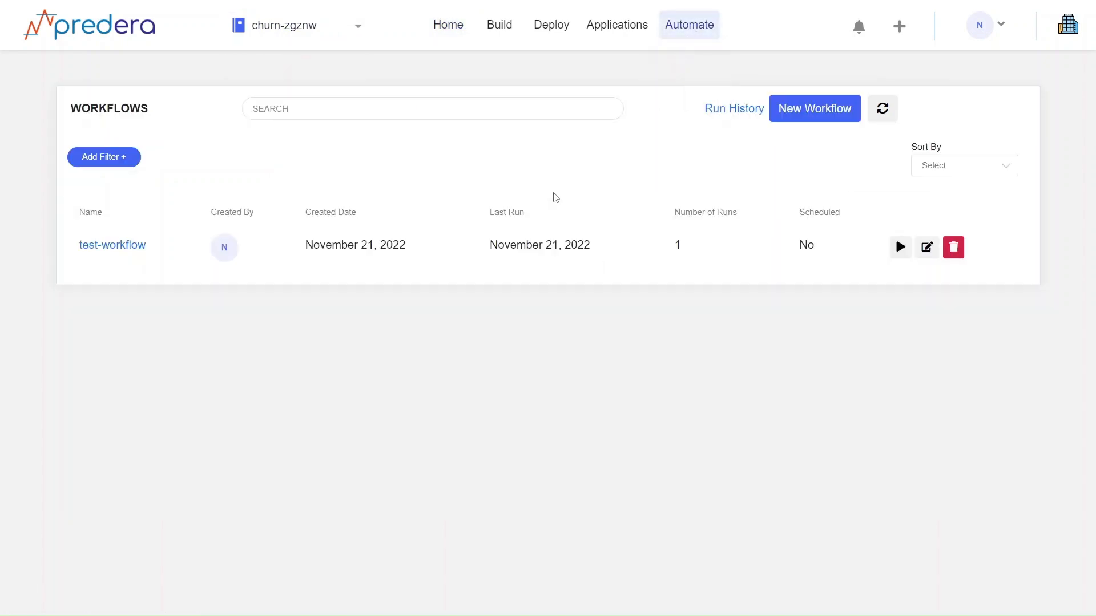
click(815, 112)
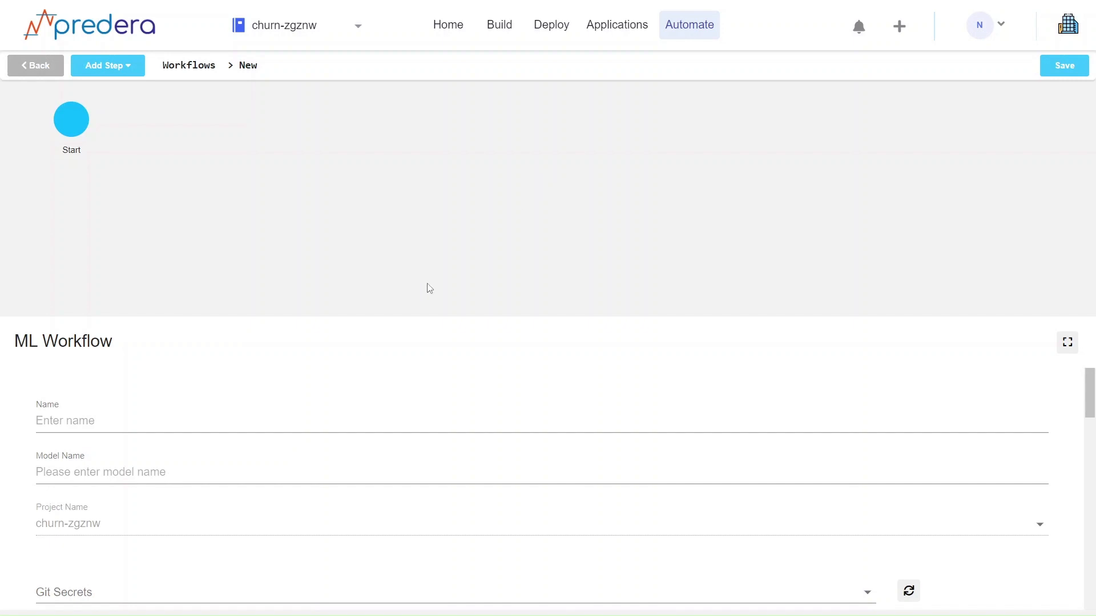
Set both the workflow name and the model name to parameters-demo.
click(342, 423)
text(pa)
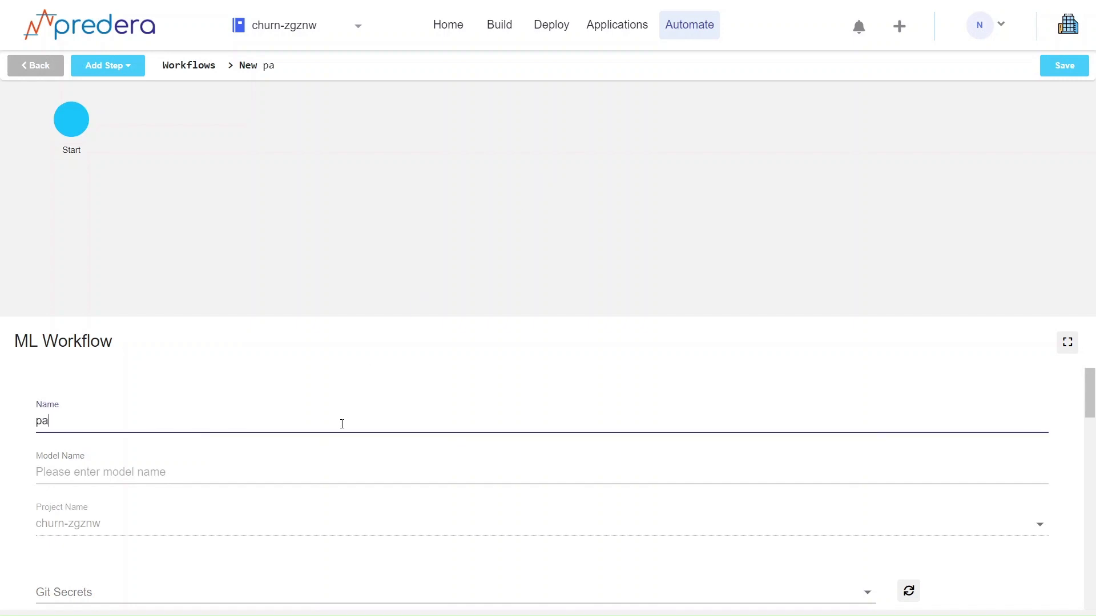
text(rameters-demo)
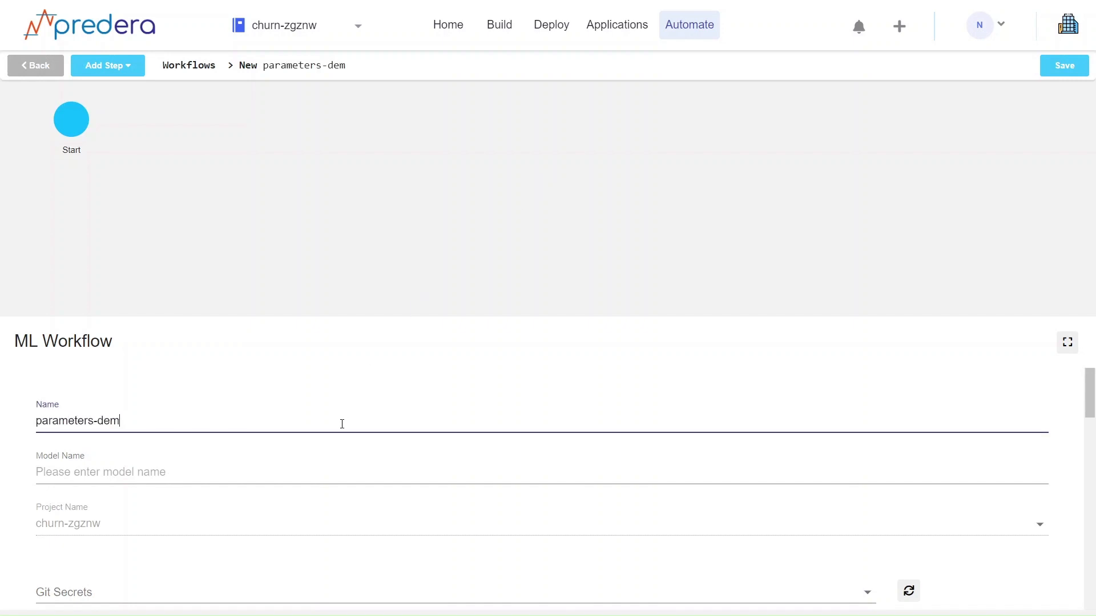
key(Tab)
text(parameters-demo)
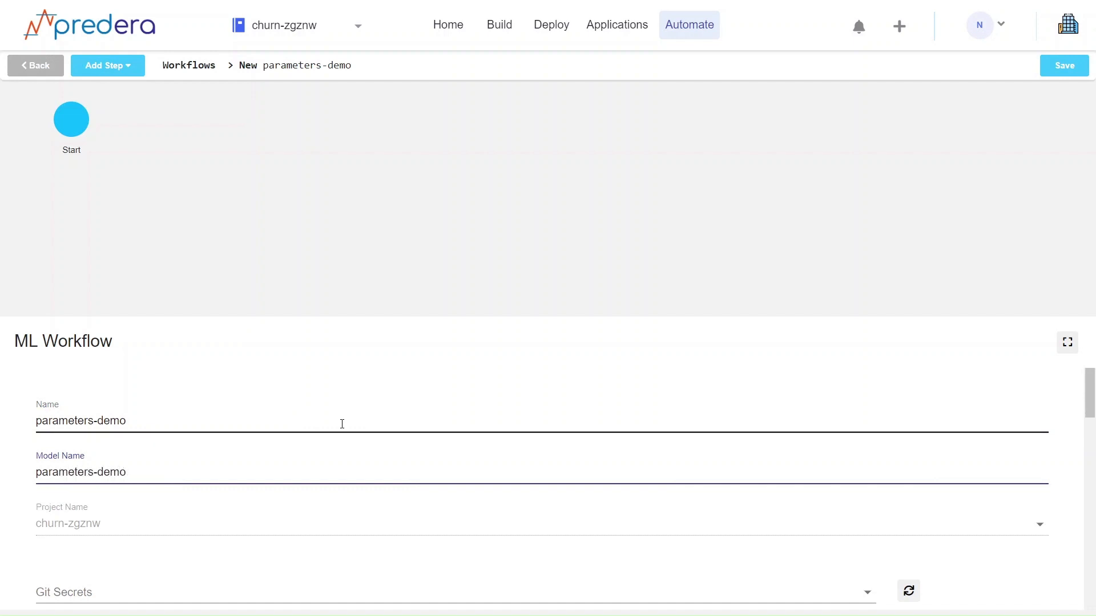
Add a workflow parameter named person-name and enter a person's first name as its value.
scroll(342, 423, down, 8)
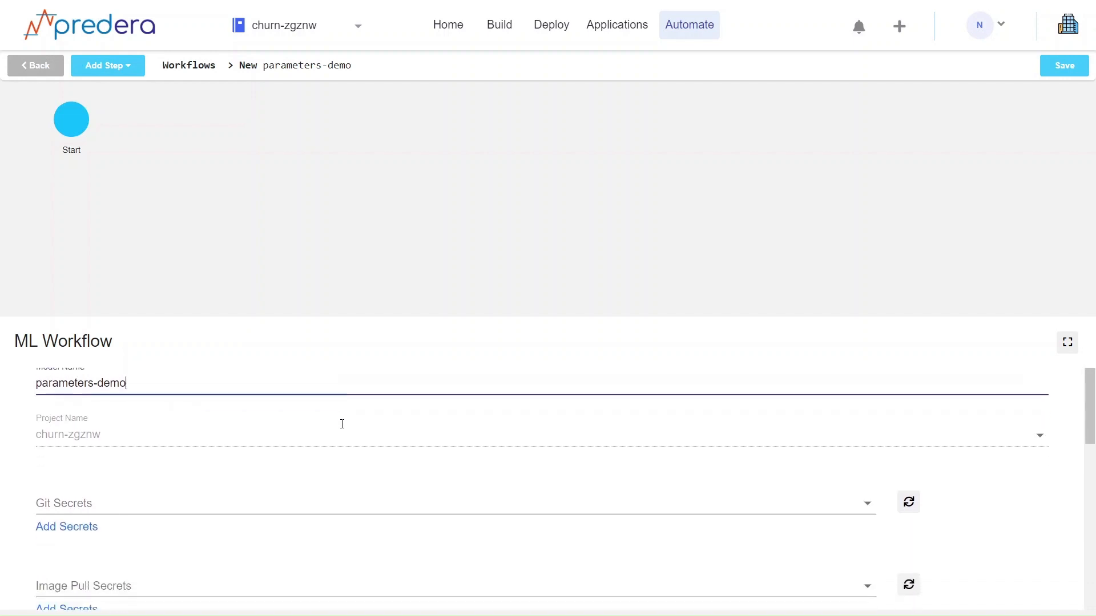
scroll(342, 429, down, 2)
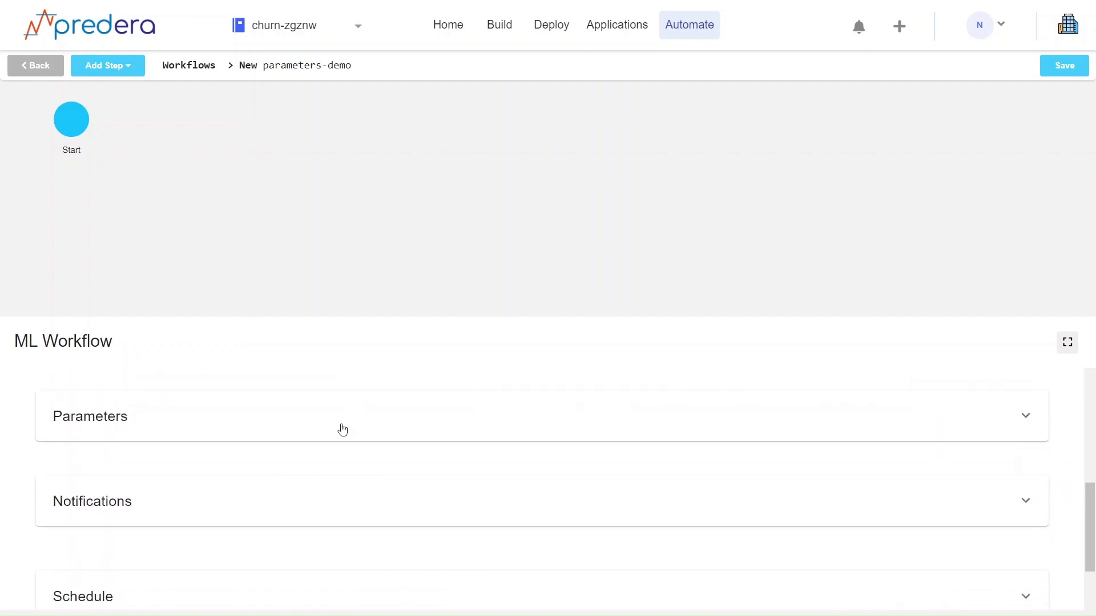
click(127, 417)
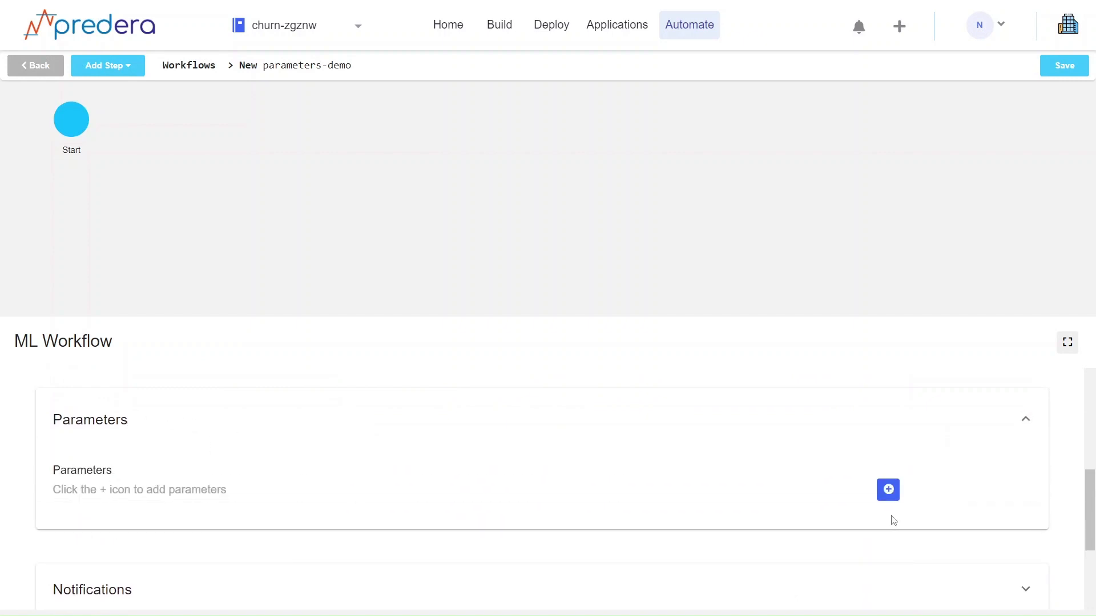
click(888, 490)
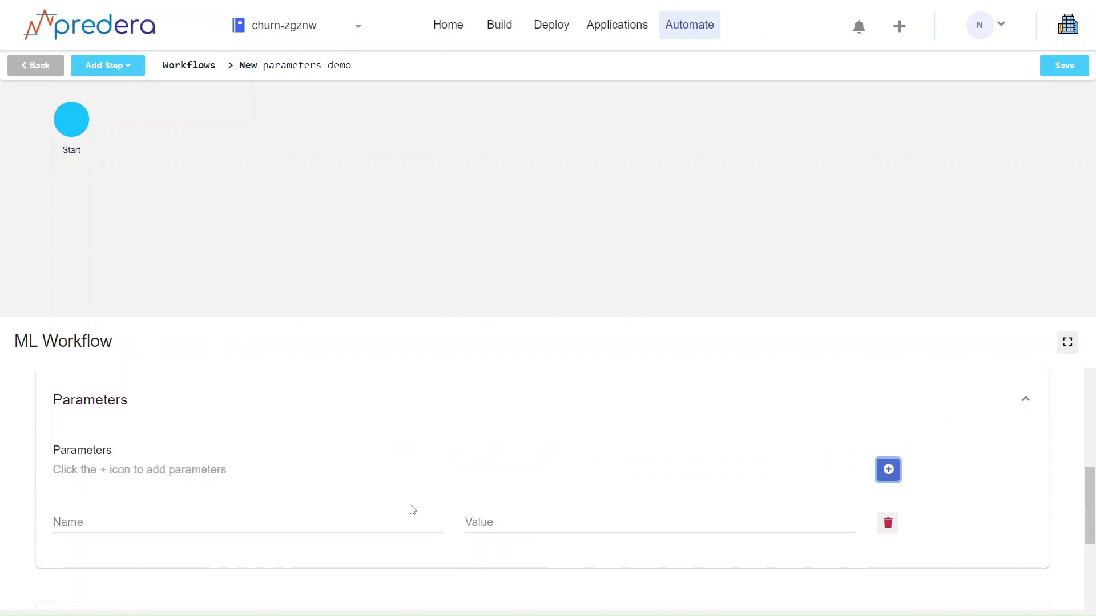
click(350, 513)
text(peron)
key(BackSpace)
key(BackSpace)
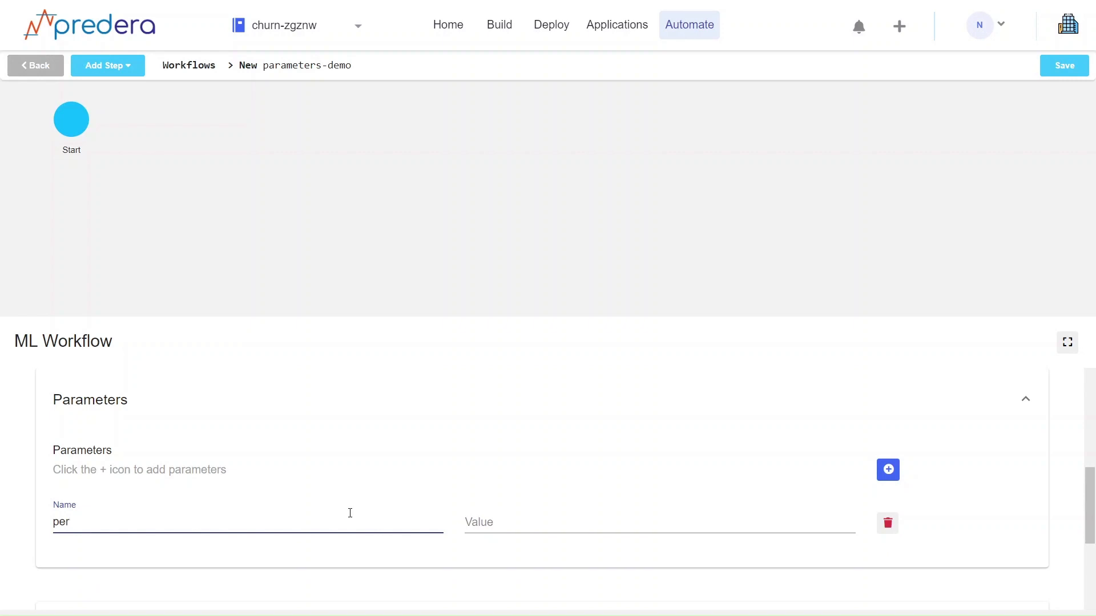
text(son-name)
key(Tab)
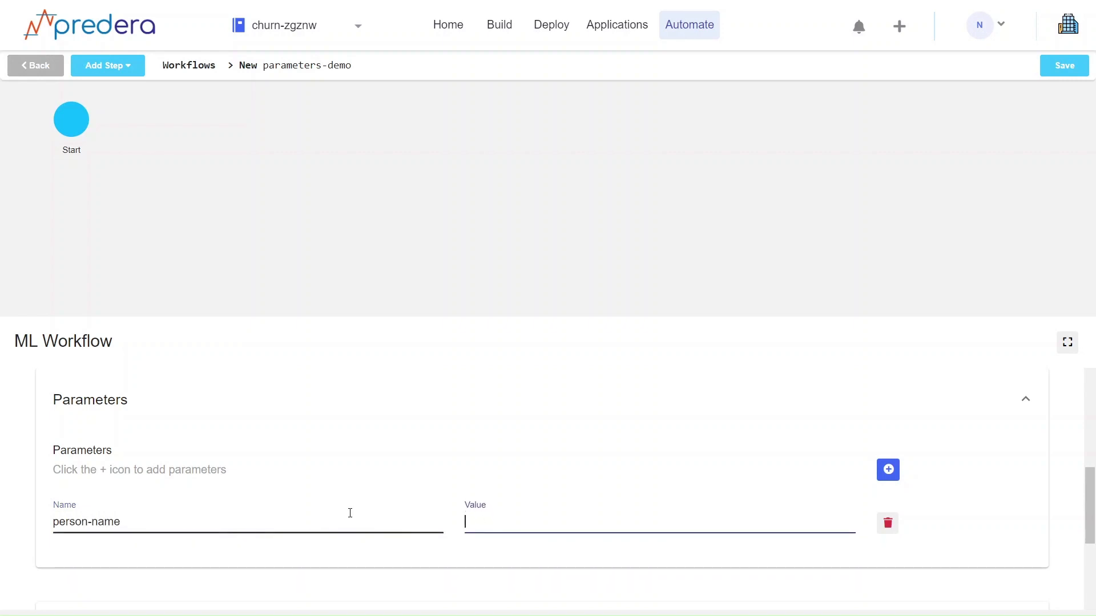
text(Alexandar)
key(BackSpace)
text(er)
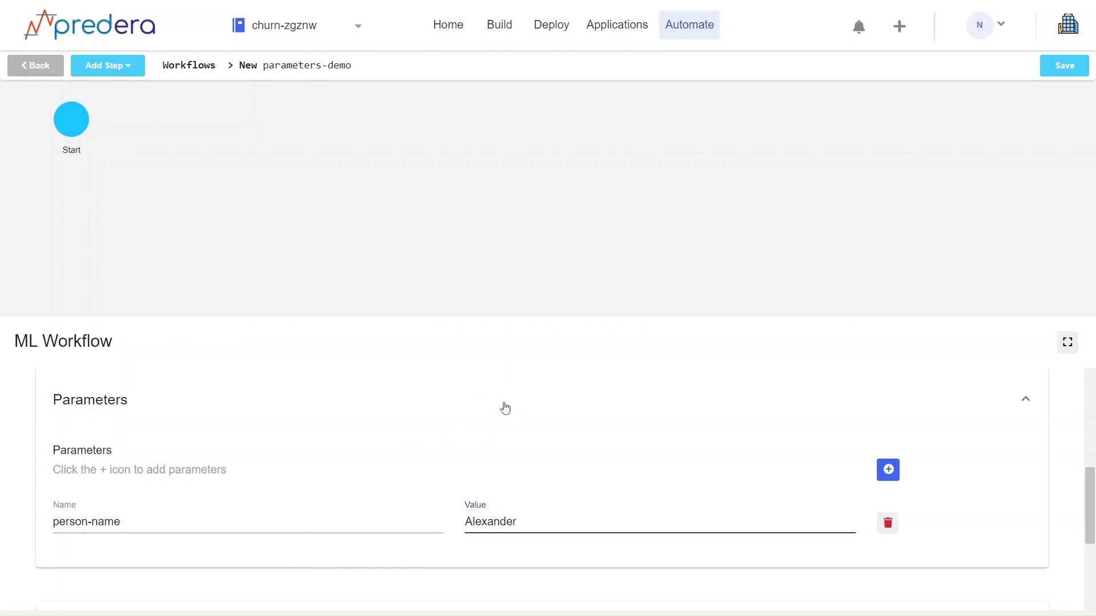
Add a Pre Train Steps stage to the workflow and name its step echo-parameter.
click(111, 67)
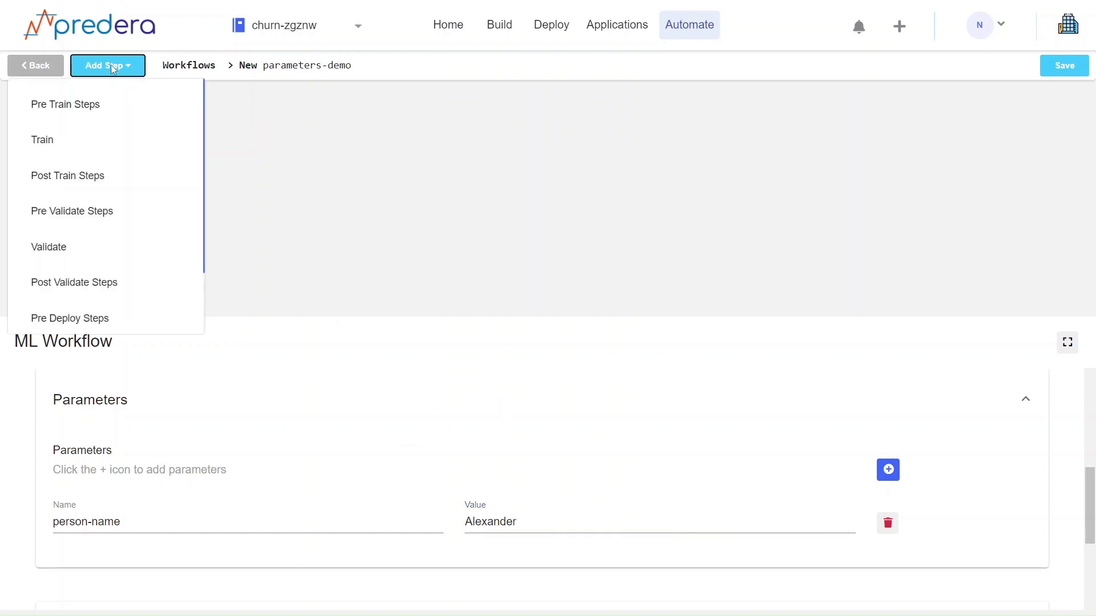
click(82, 105)
click(93, 135)
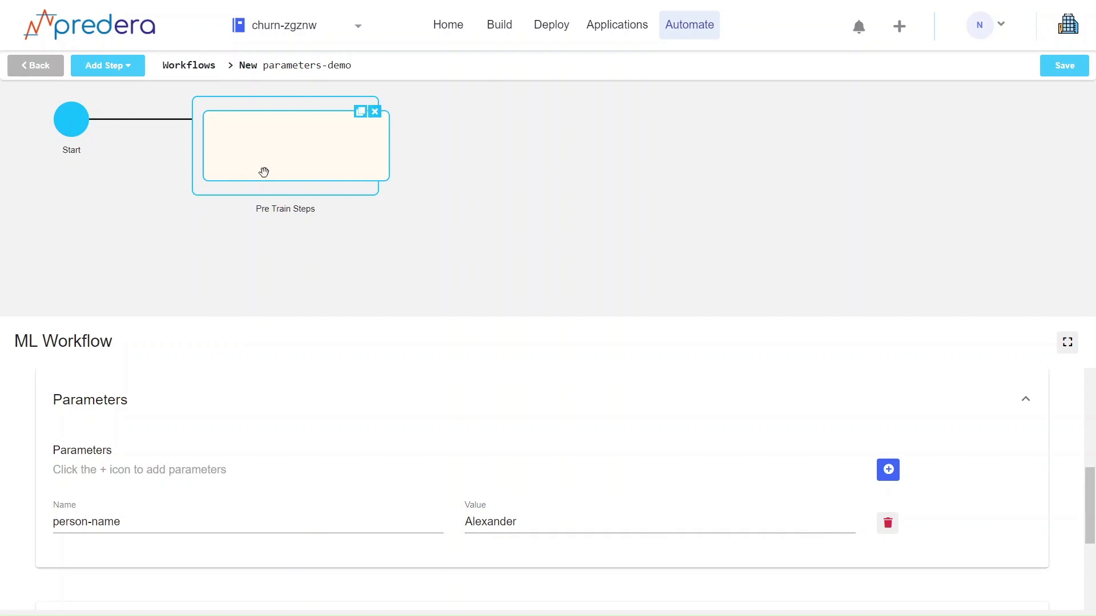
click(319, 151)
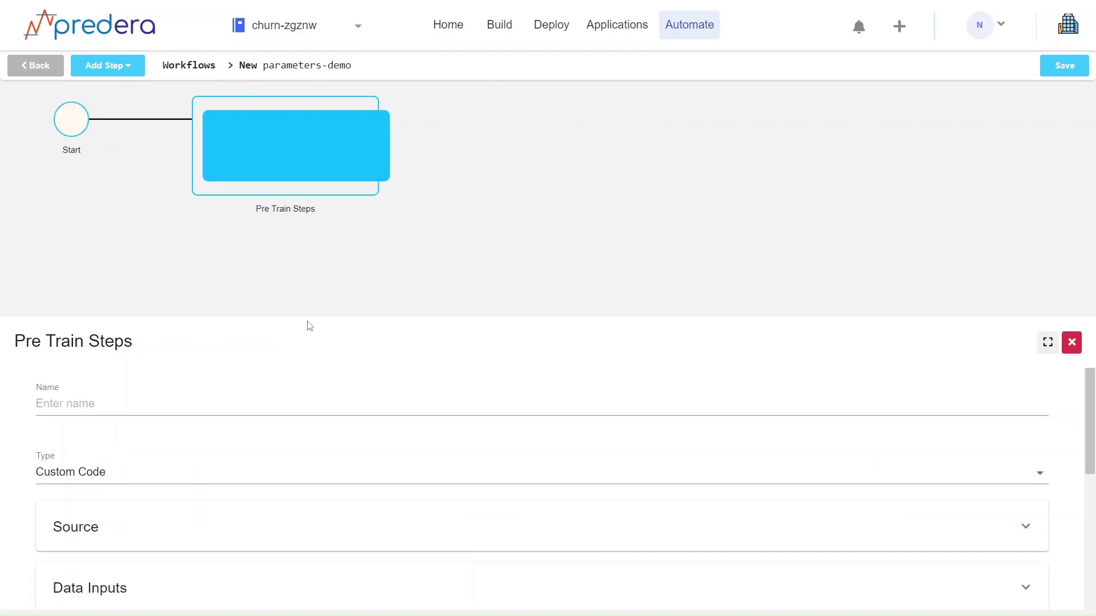
click(291, 403)
text(echo-parameter)
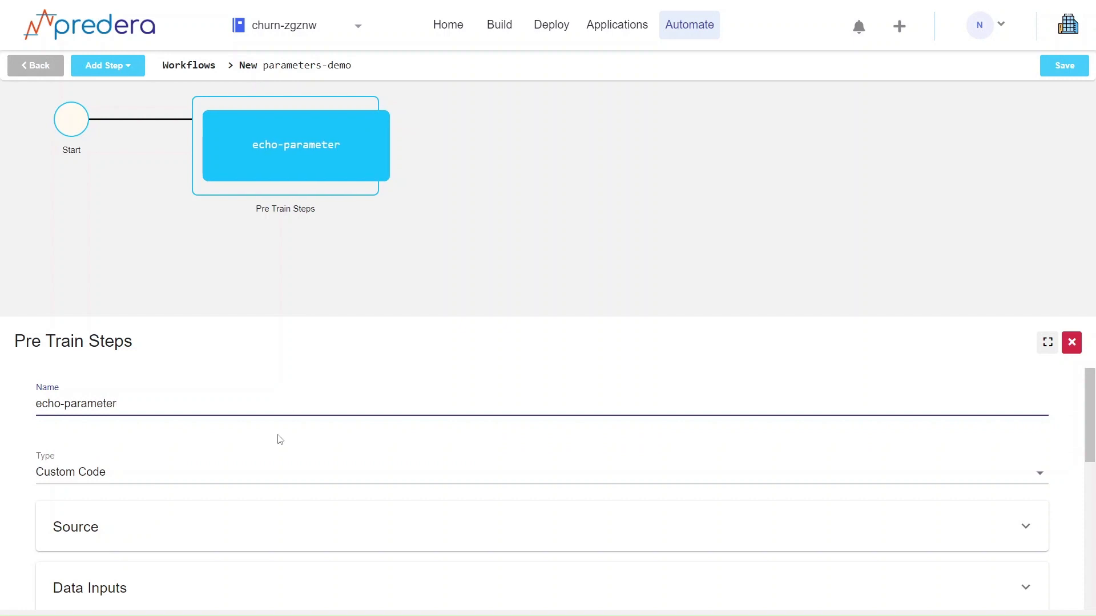
Set the source type of the echo-parameter step to Git.
click(235, 526)
scroll(234, 533, down, 4)
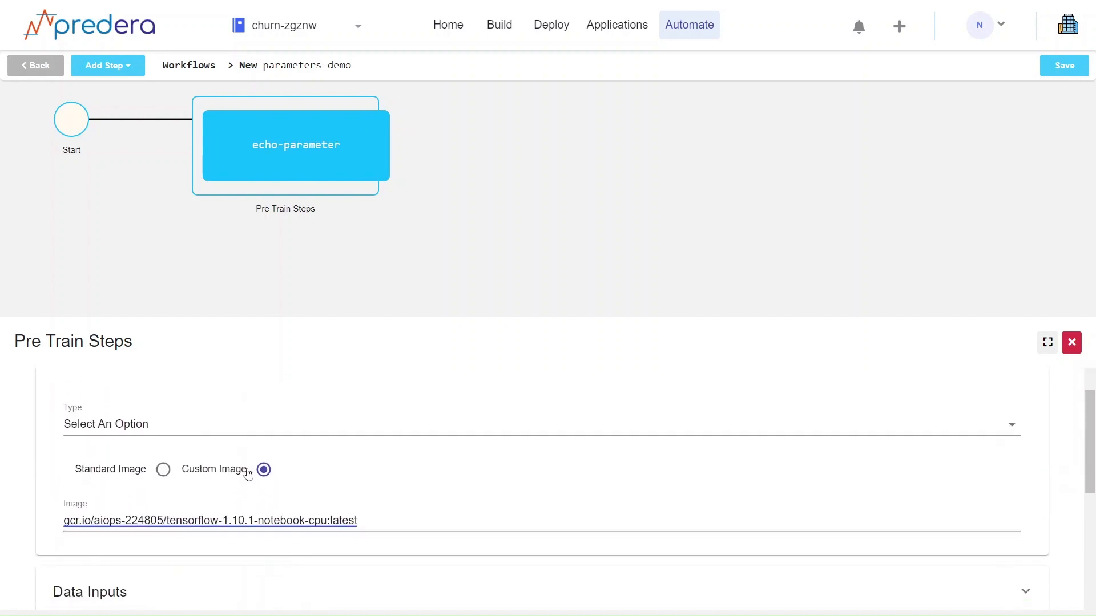
click(254, 437)
click(182, 455)
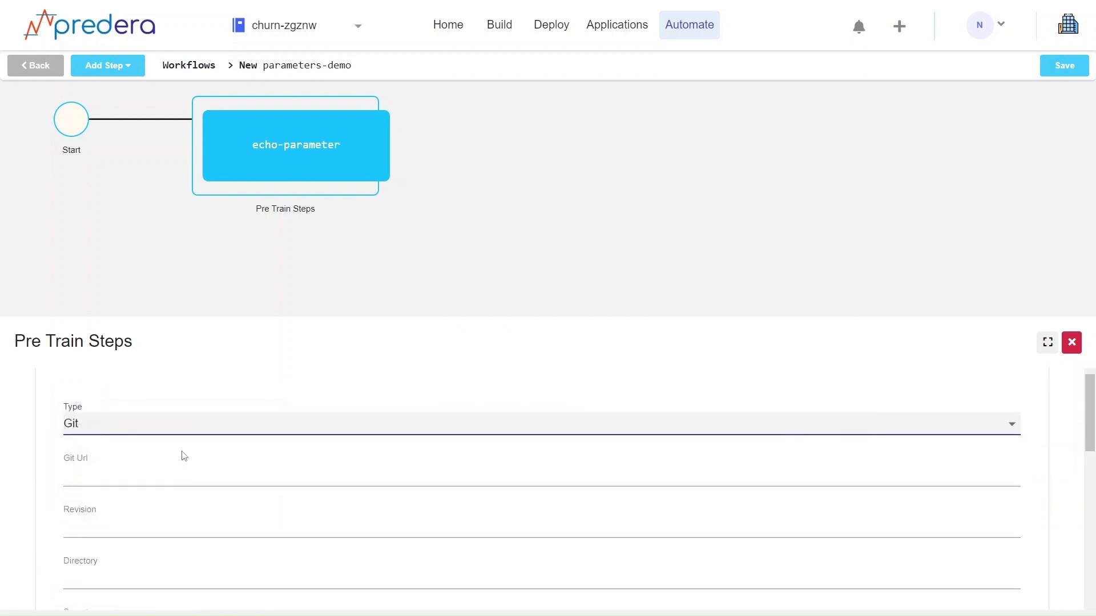
click(263, 474)
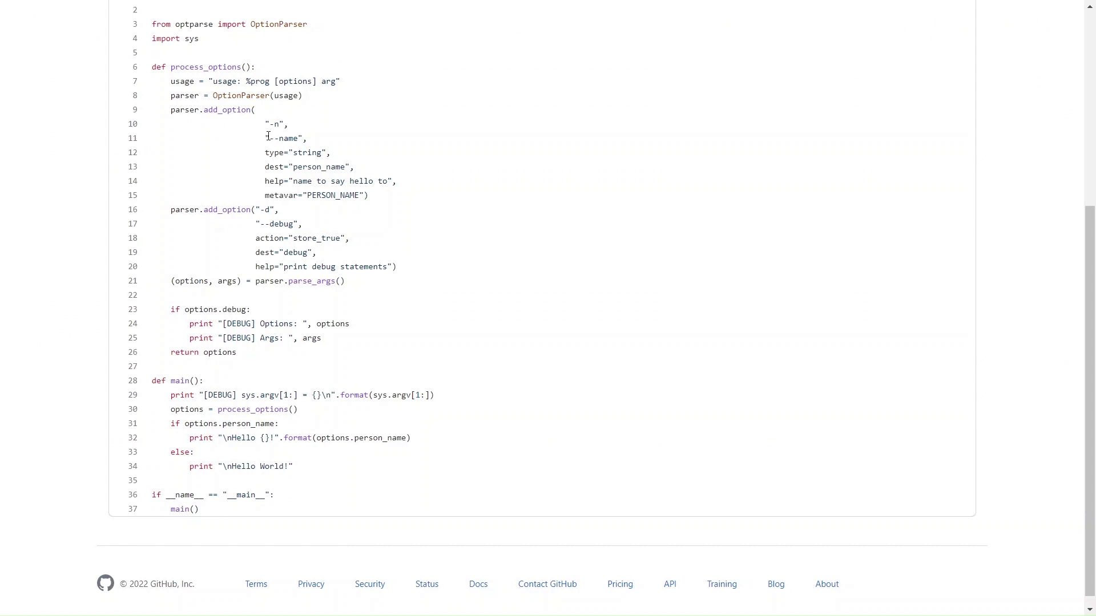
Examine the --name option and the greeting print statement in the Python script on GitHub.
drag(268, 136, 303, 138)
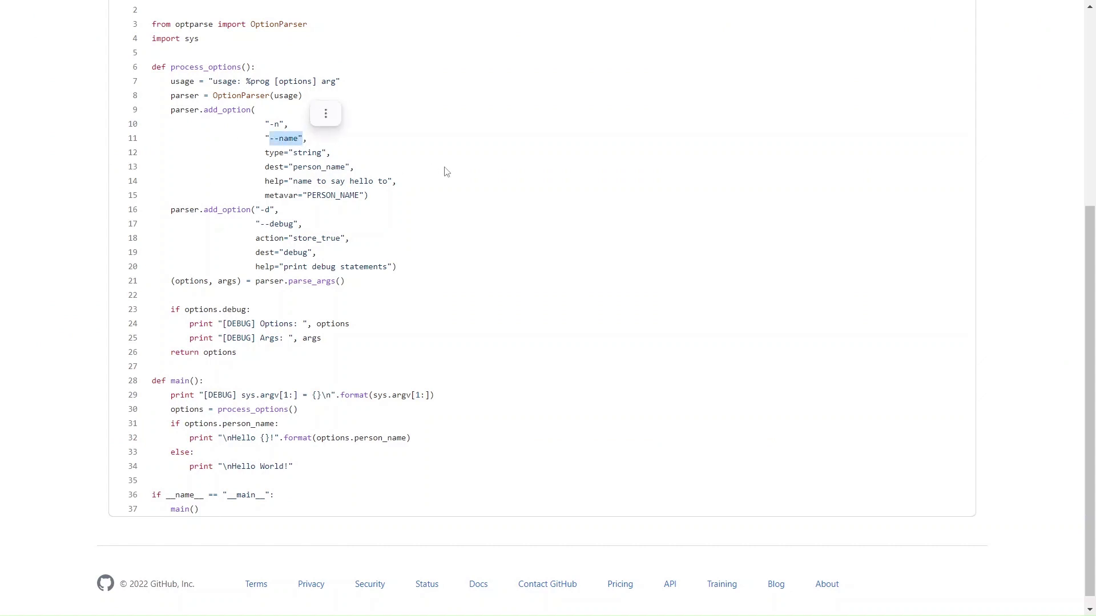
click(515, 176)
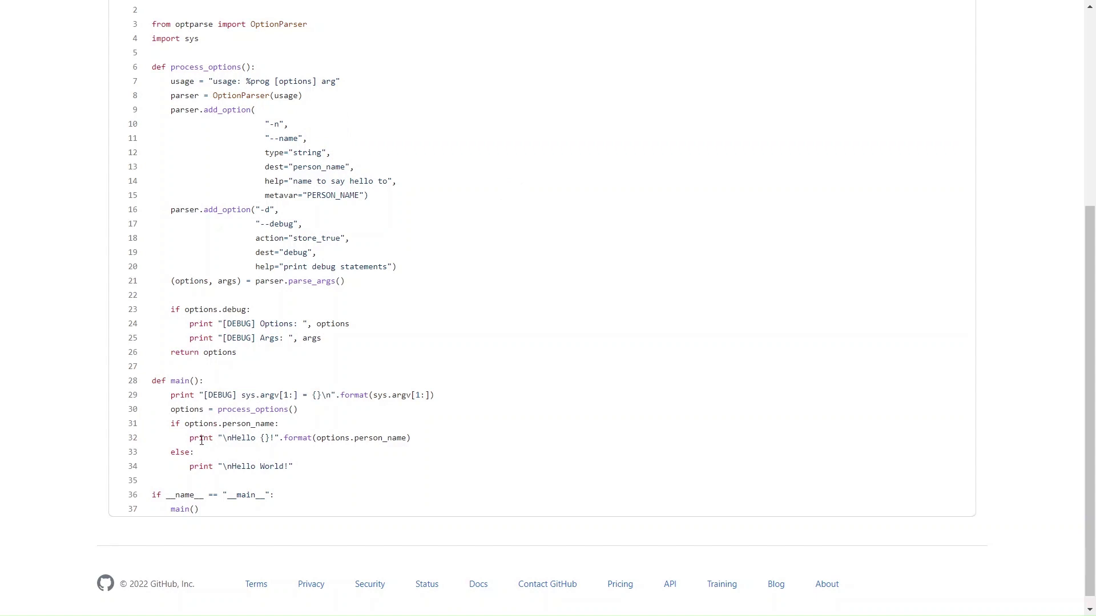
drag(201, 440, 421, 443)
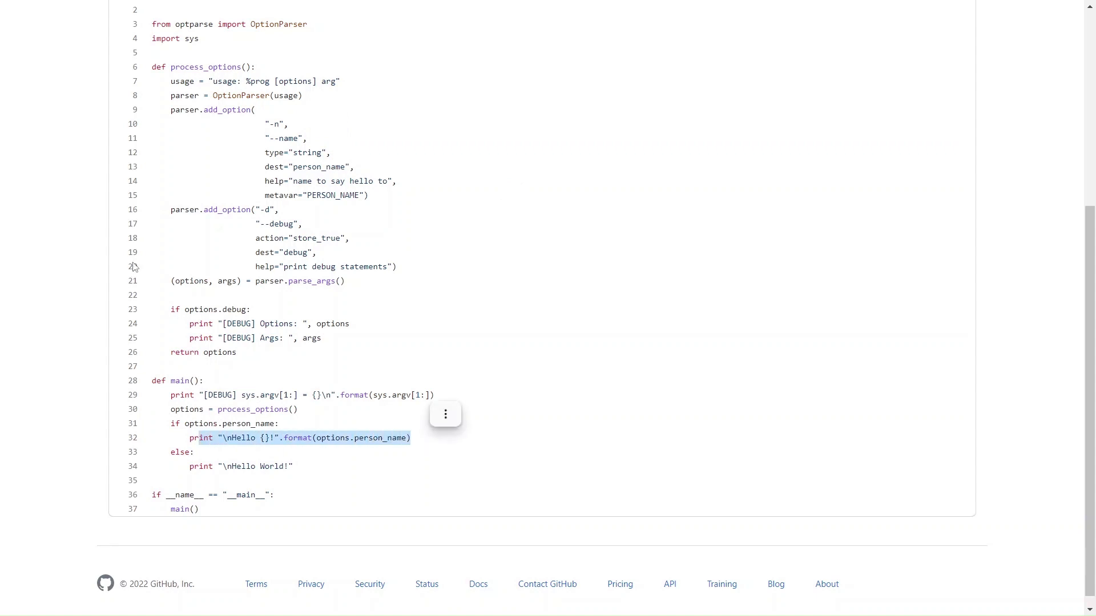
key(alt+Tab)
text(https://github.com/tfbirk/python-args-example.git)
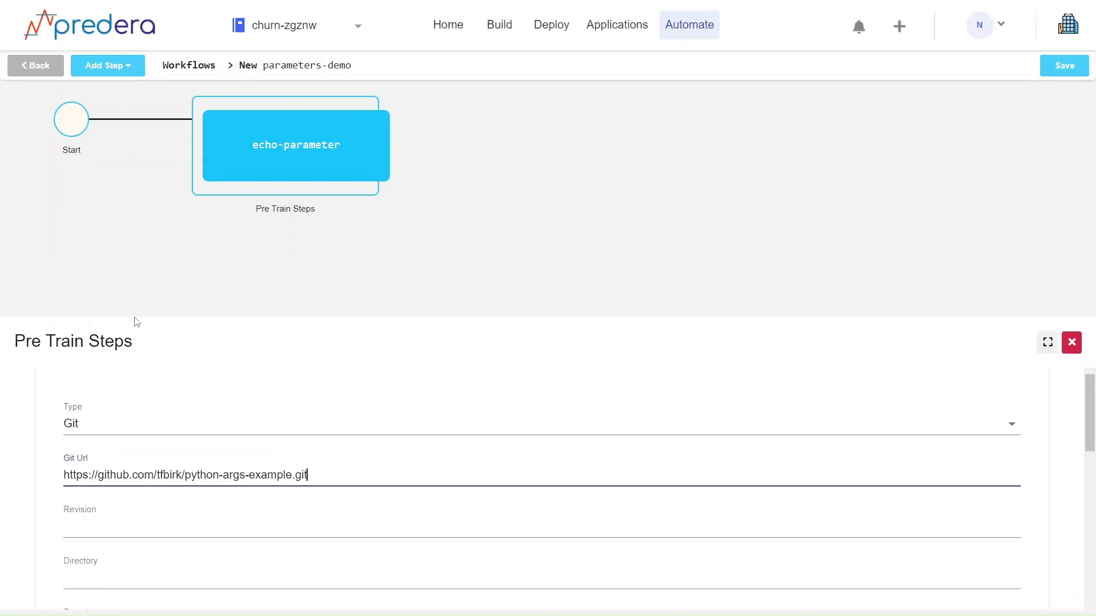
scroll(474, 451, down, 2)
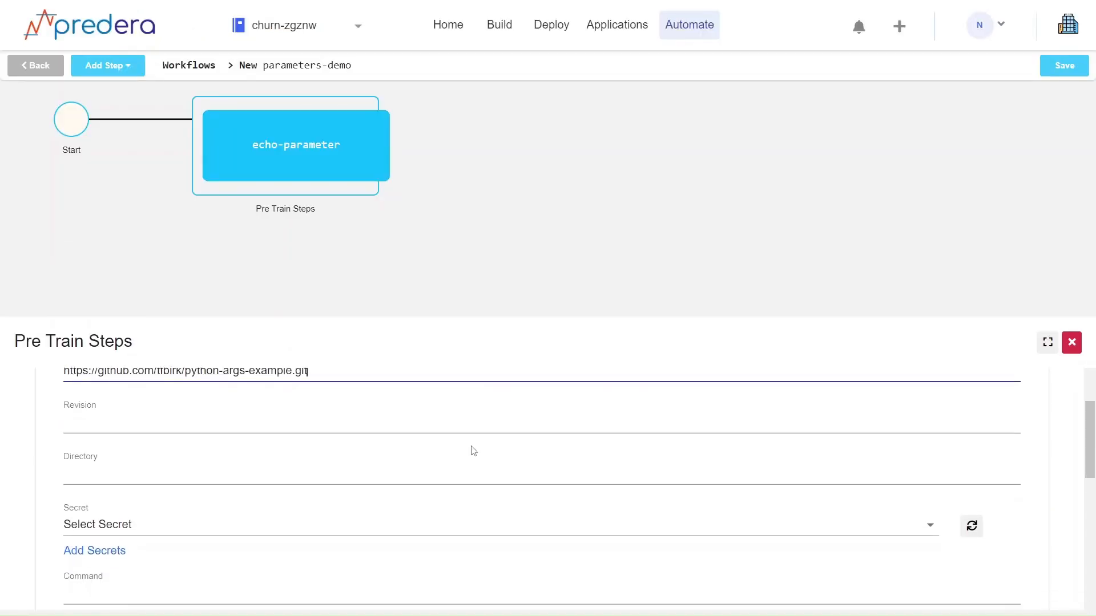
scroll(474, 451, down, 1)
click(346, 549)
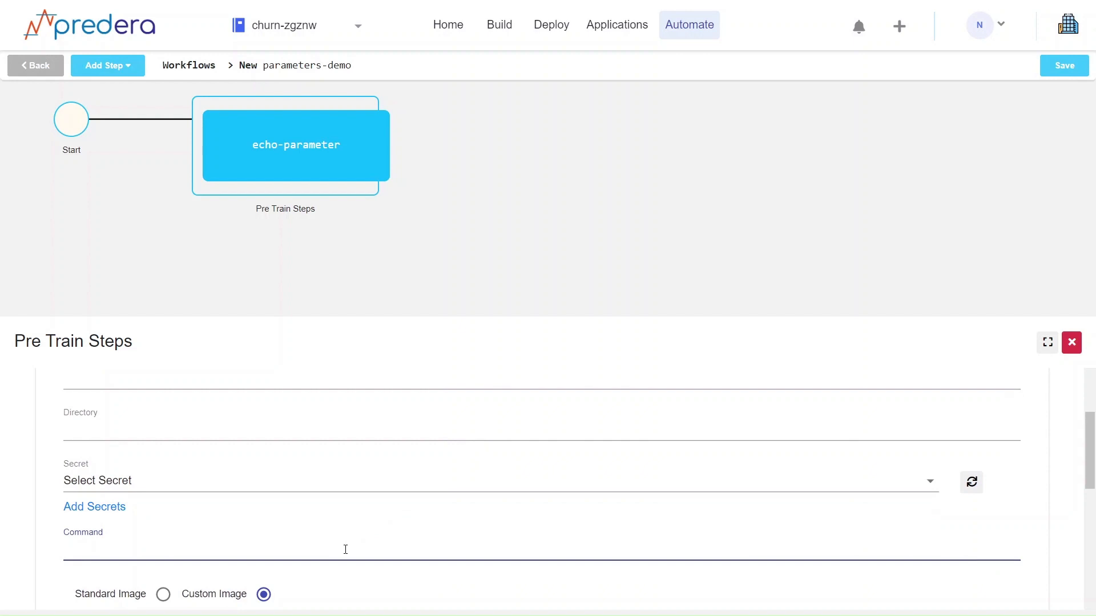
text(python hello-world.py --na)
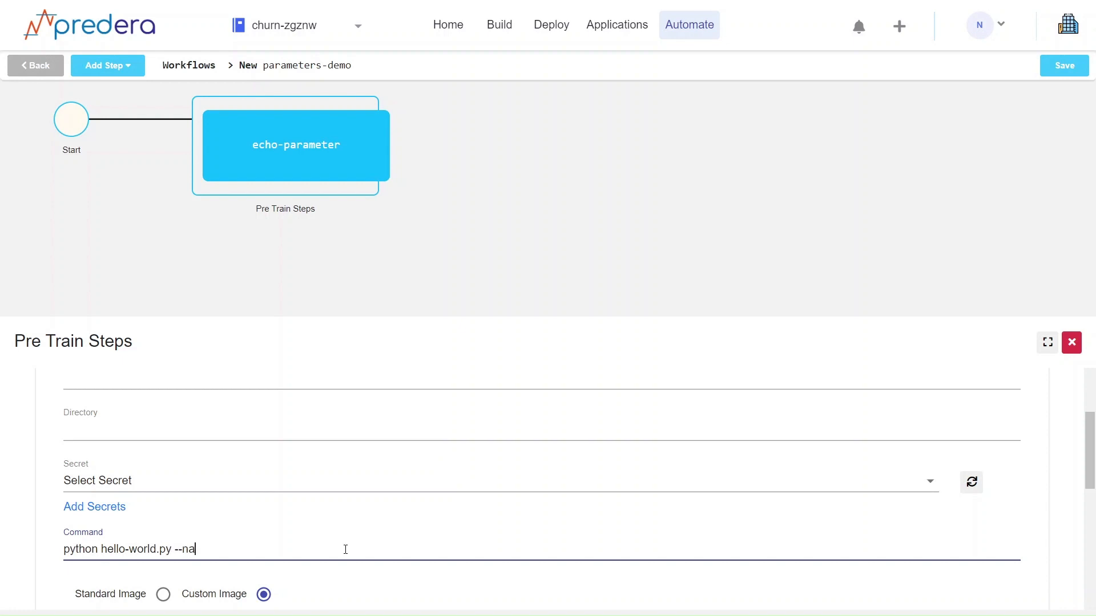
text(me {{}})
text(workfl)
text(ow.parameters)
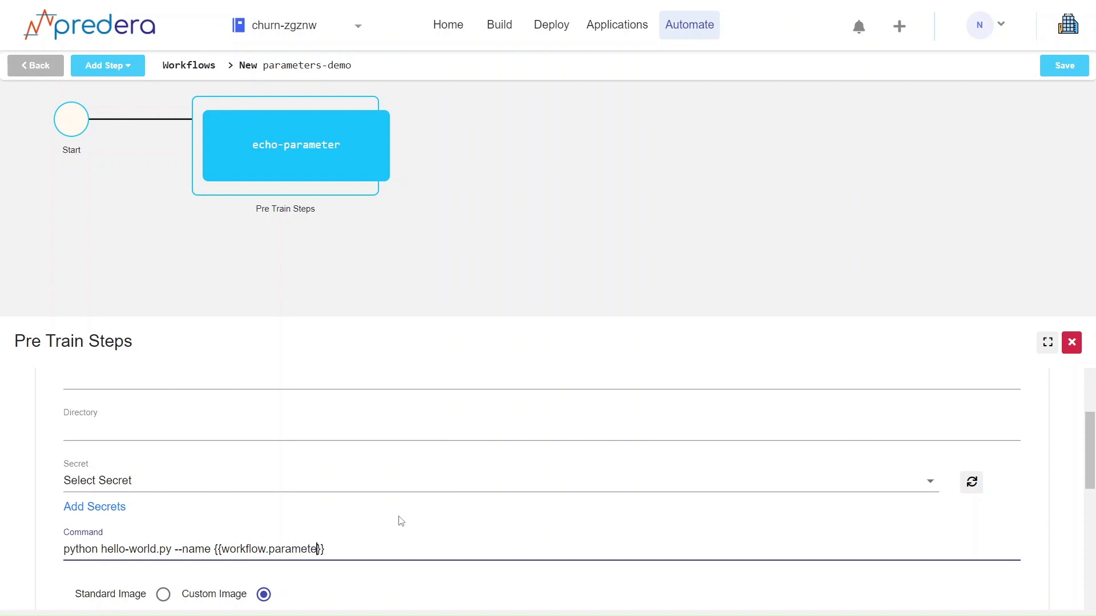
text(.person-name)
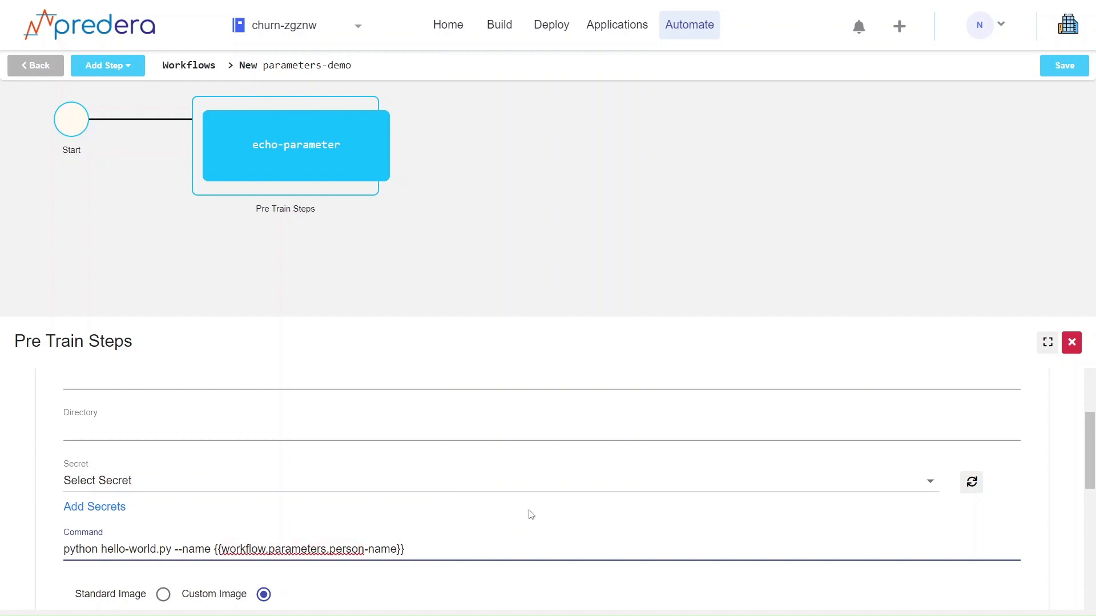
click(485, 432)
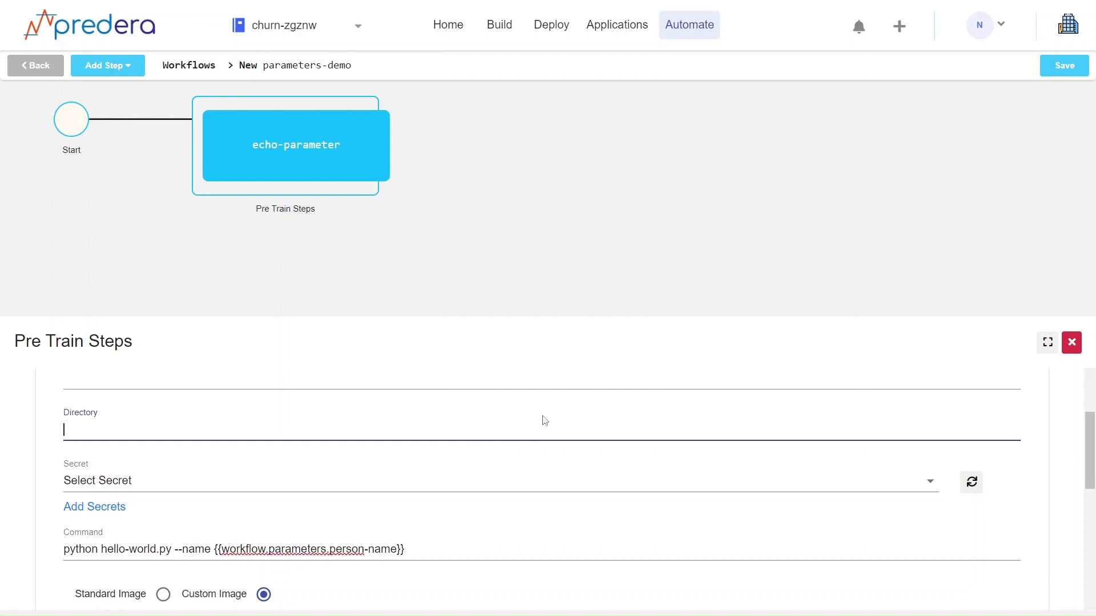
scroll(545, 421, up, 3)
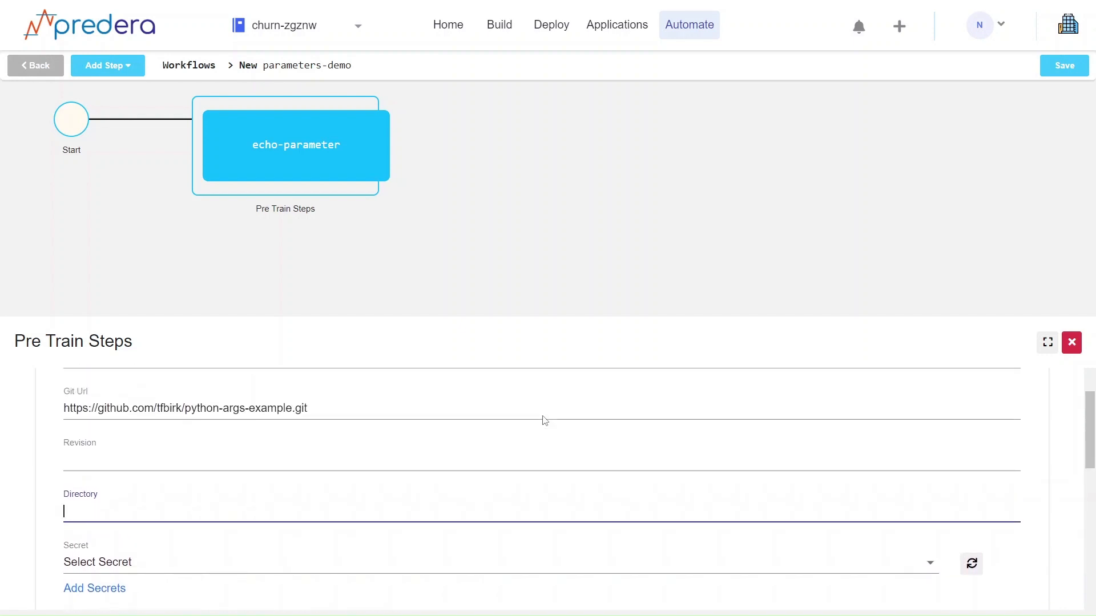
click(505, 407)
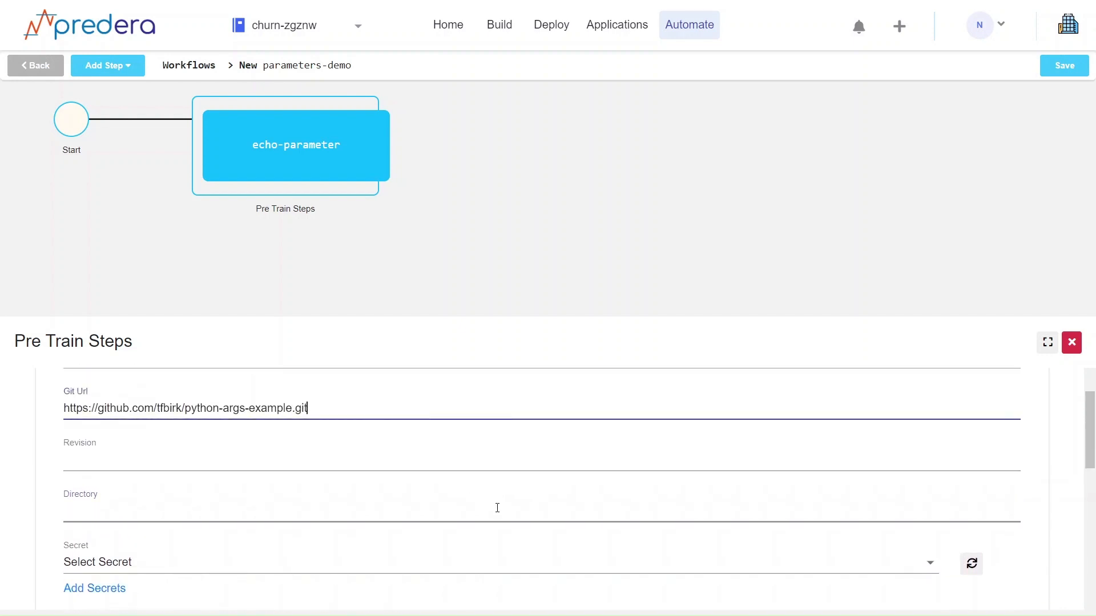
Add a data input of type S3 to the echo-parameter step and inspect its Bucket, Key and Path fields.
scroll(499, 508, down, 2)
scroll(498, 508, down, 8)
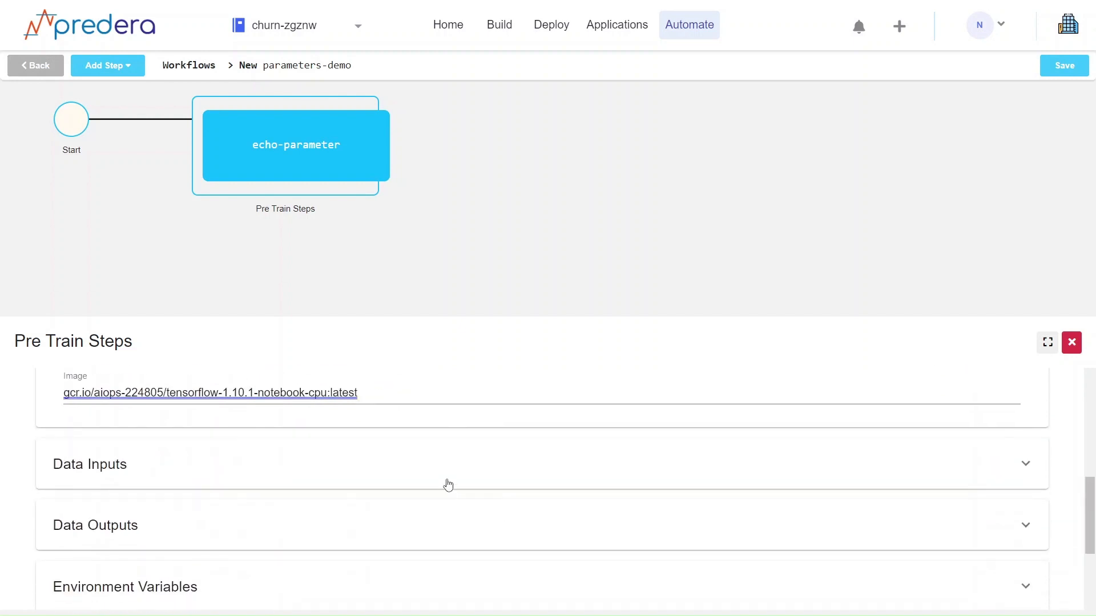
click(442, 474)
scroll(442, 474, down, 1)
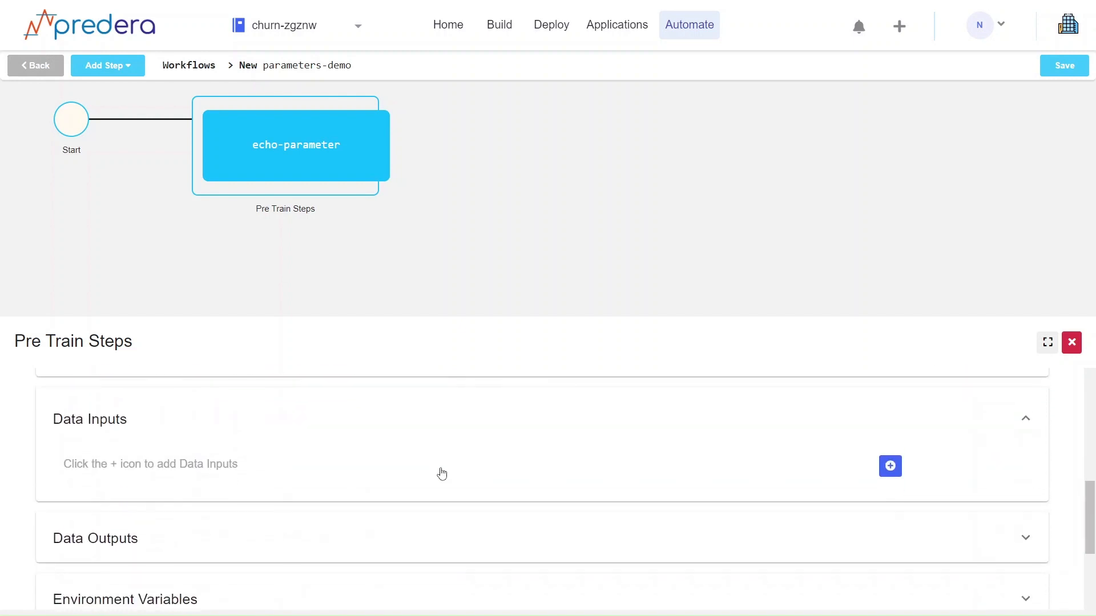
click(889, 461)
scroll(617, 467, down, 1)
click(540, 497)
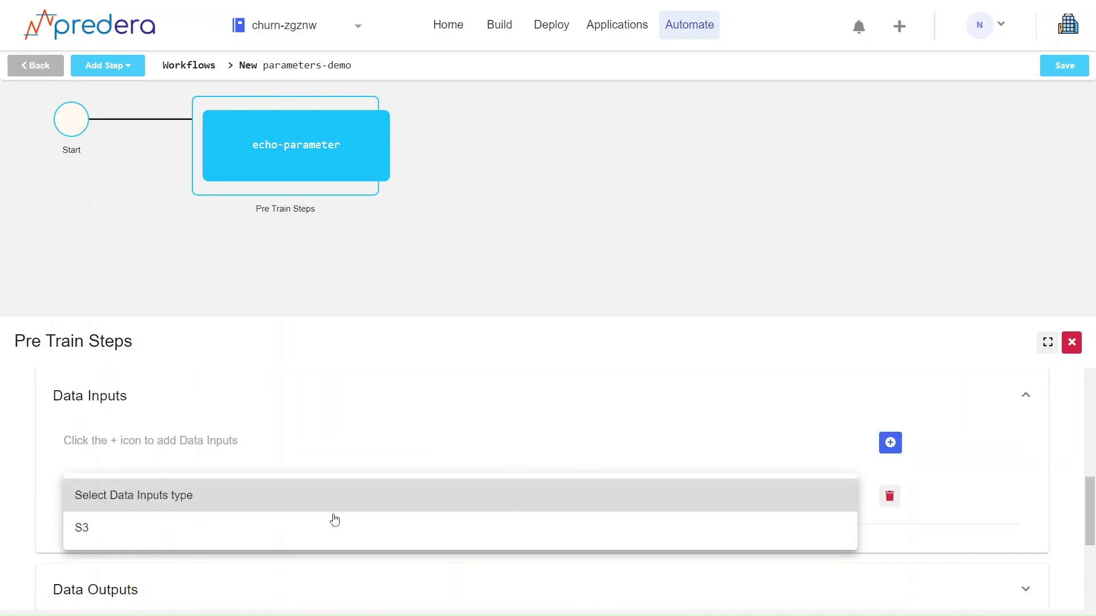
click(302, 531)
scroll(301, 524, down, 2)
click(342, 439)
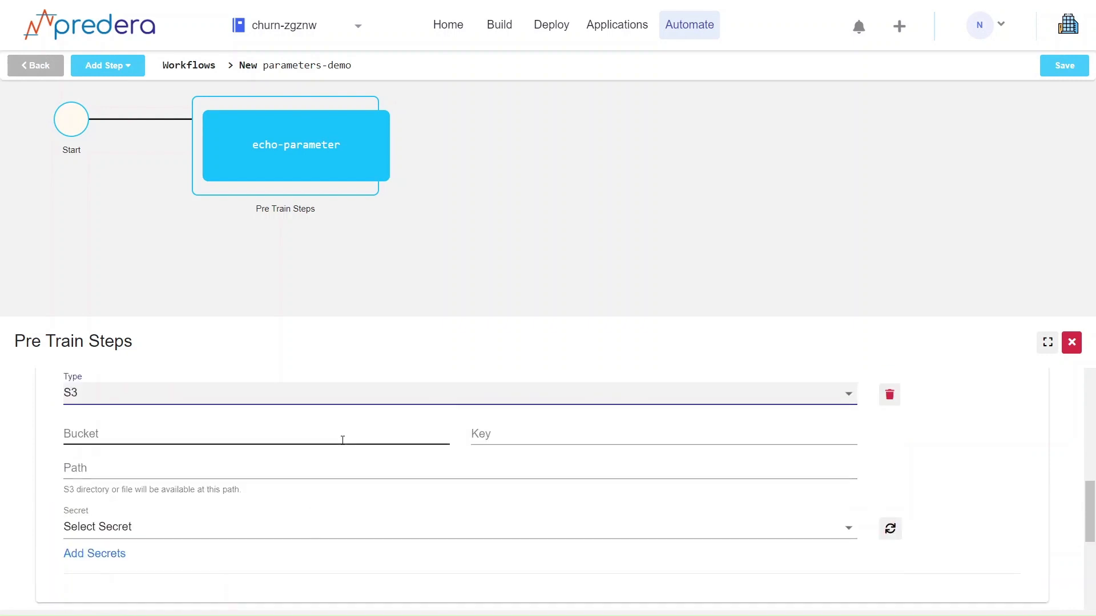
click(521, 432)
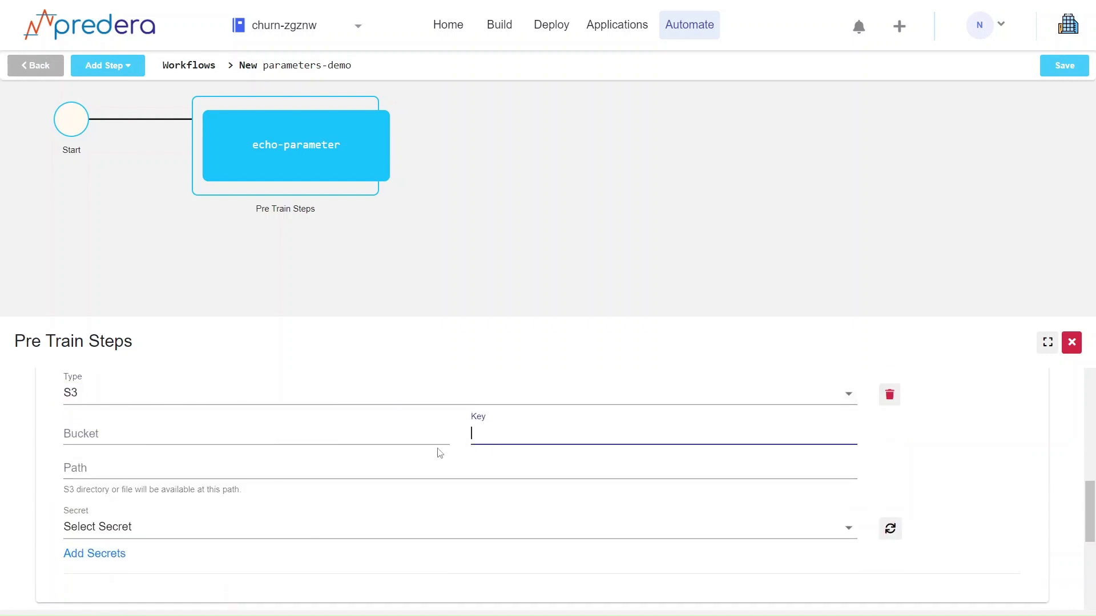
click(378, 469)
click(46, 449)
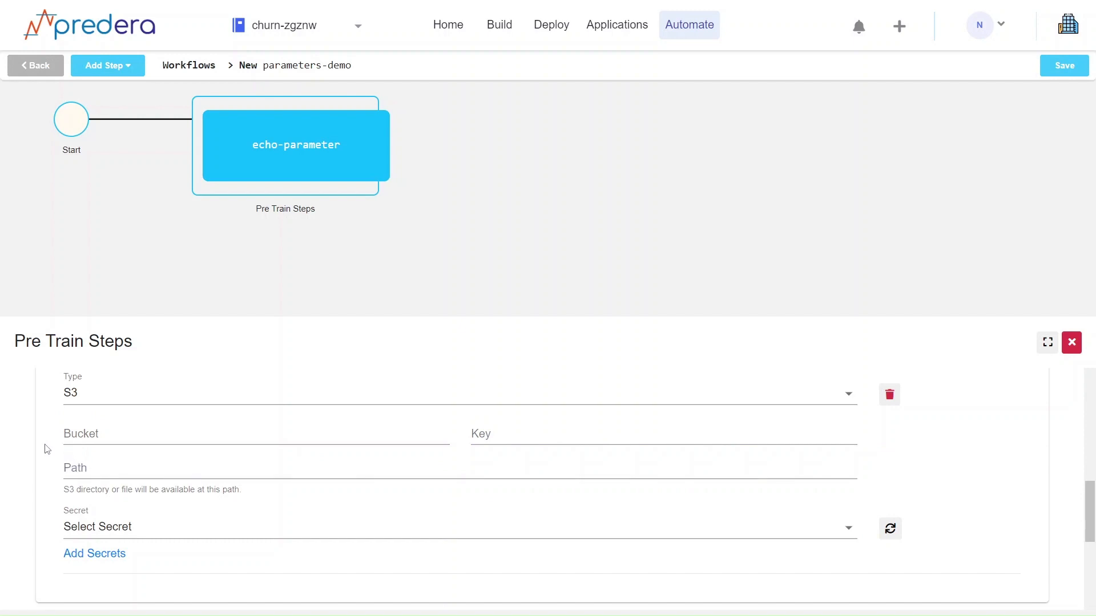
Set the echo-parameter step's custom image to python:2.7 and save the workflow.
scroll(46, 449, up, 5)
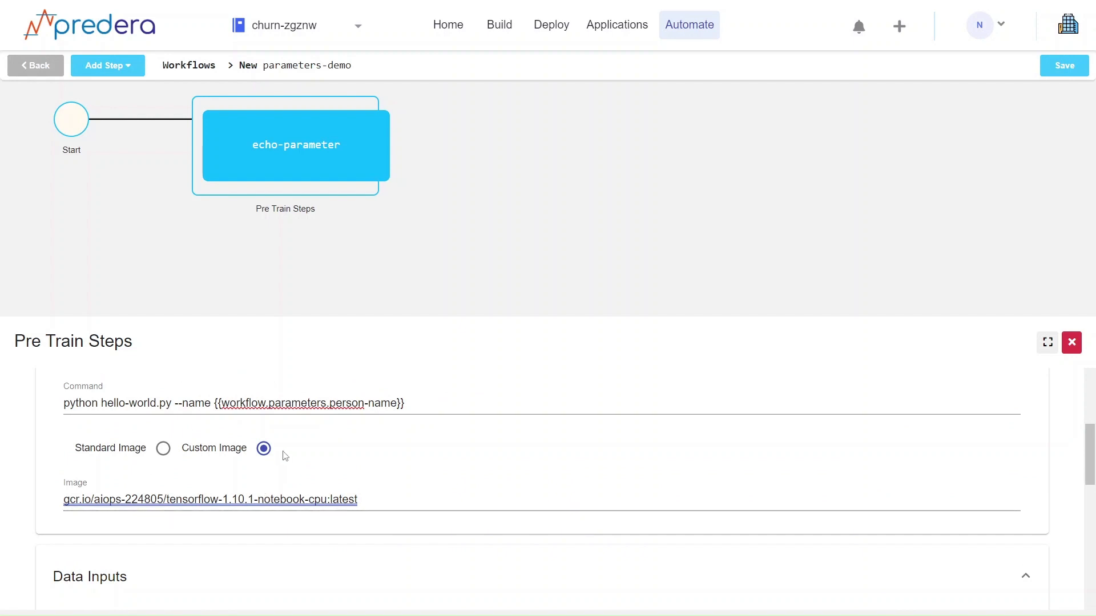
click(383, 495)
key(ctrl+a)
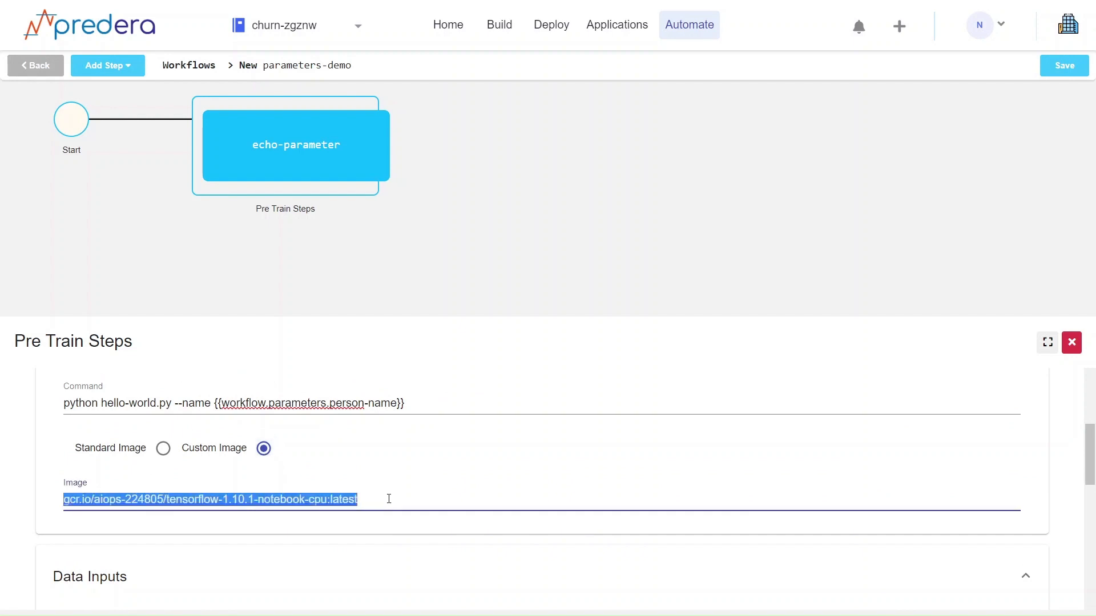
text(python:2.7)
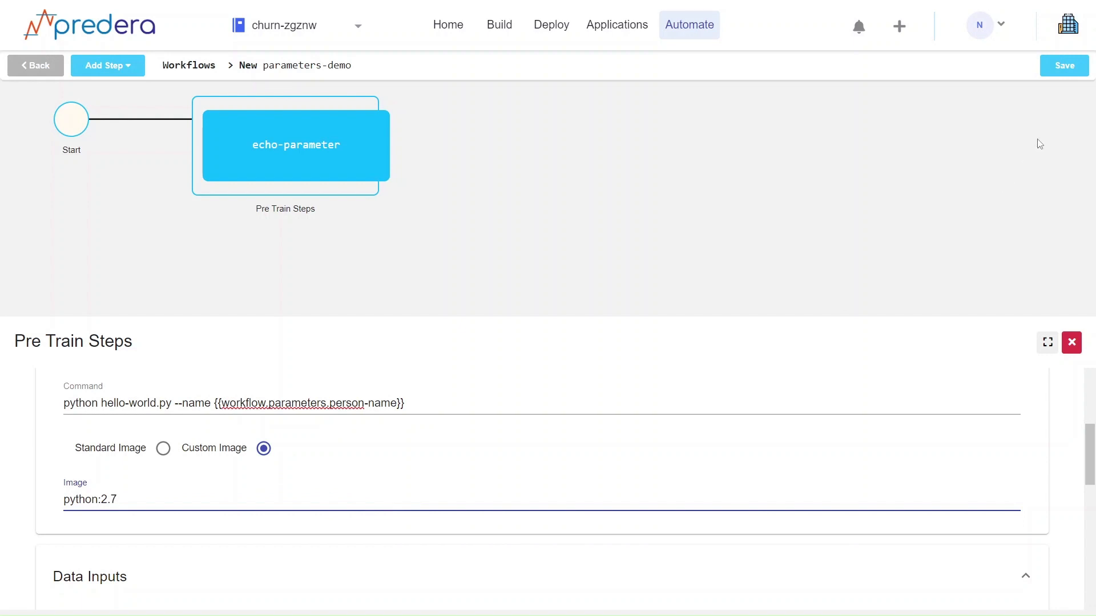
click(1063, 67)
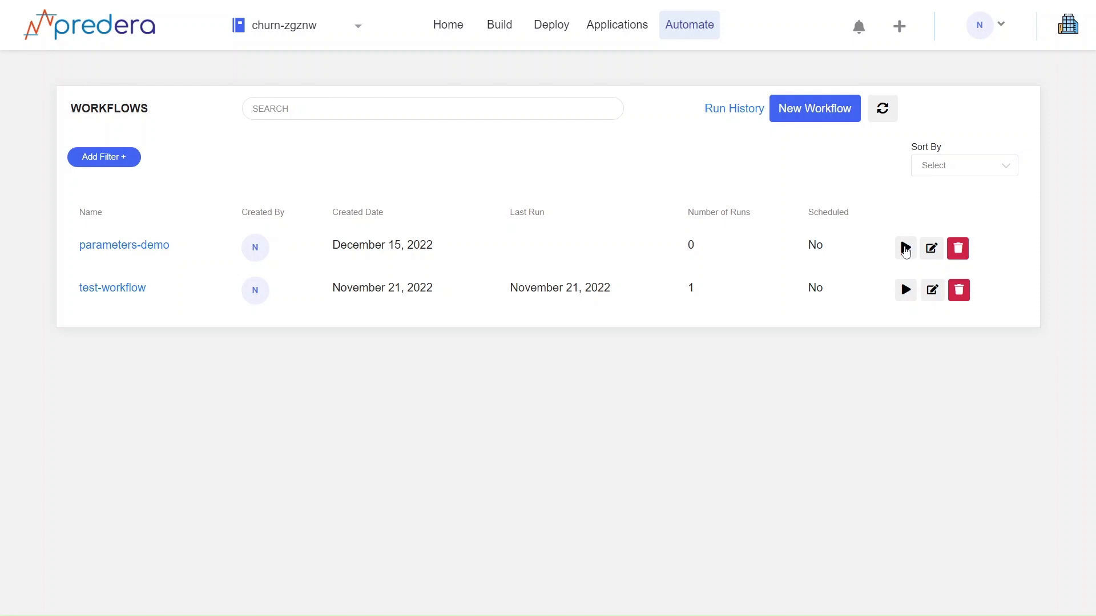
Run the parameters-demo workflow with the default value of the person-name parameter.
click(905, 249)
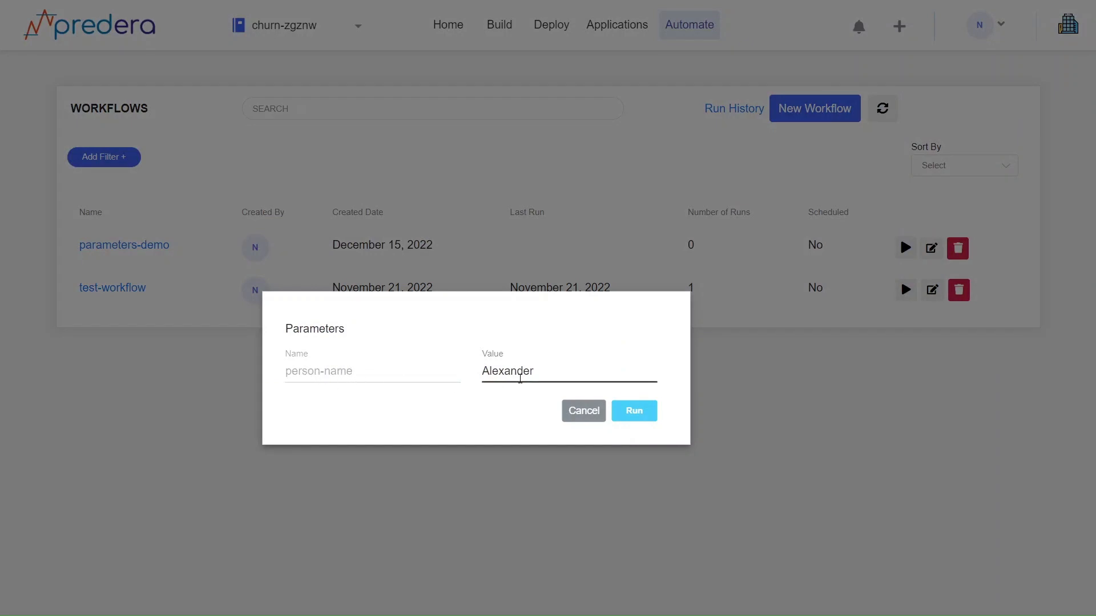
click(562, 376)
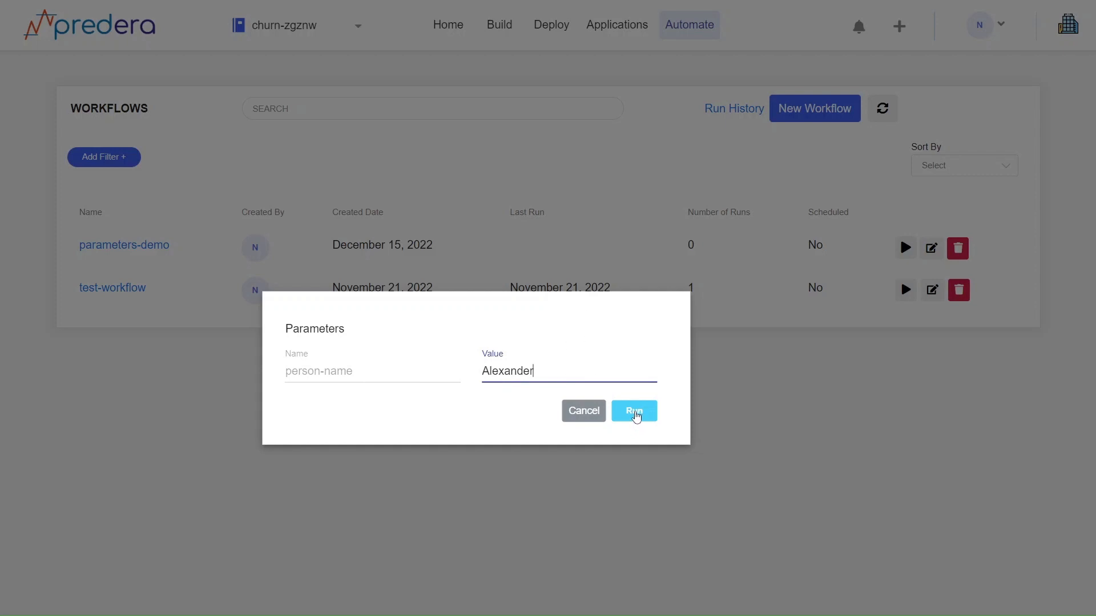
click(635, 412)
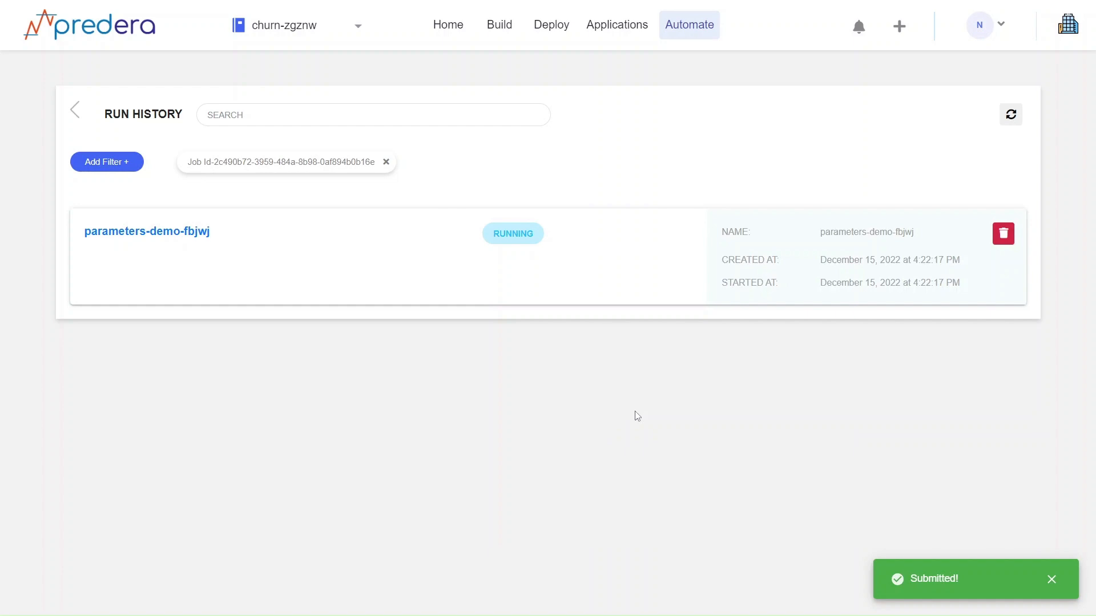
Open the submitted parameters-demo run and check the person-name parameter in its run details.
click(160, 235)
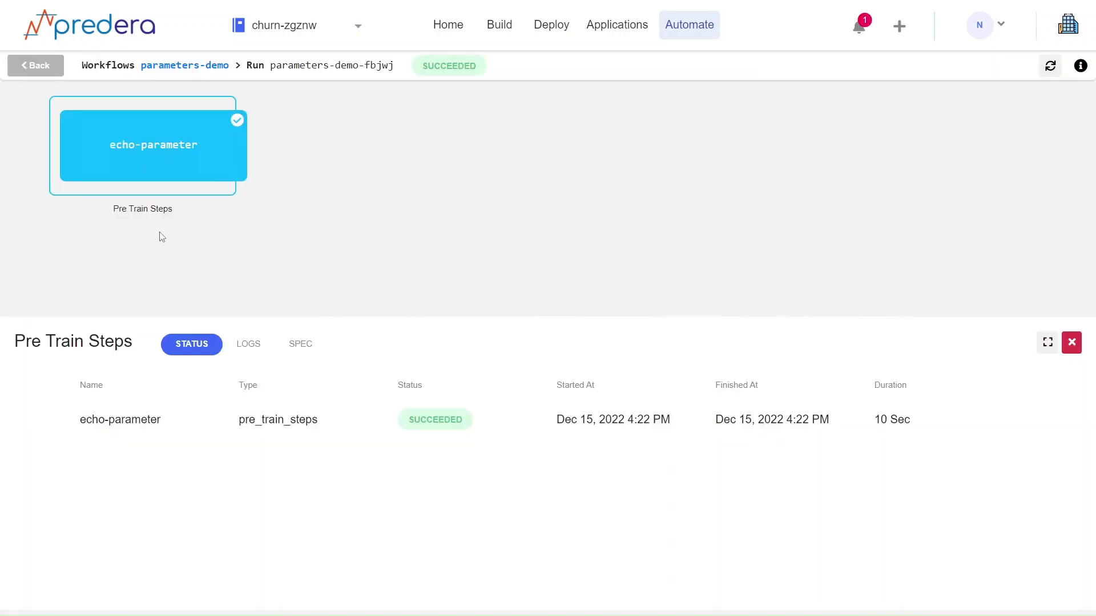
click(1080, 67)
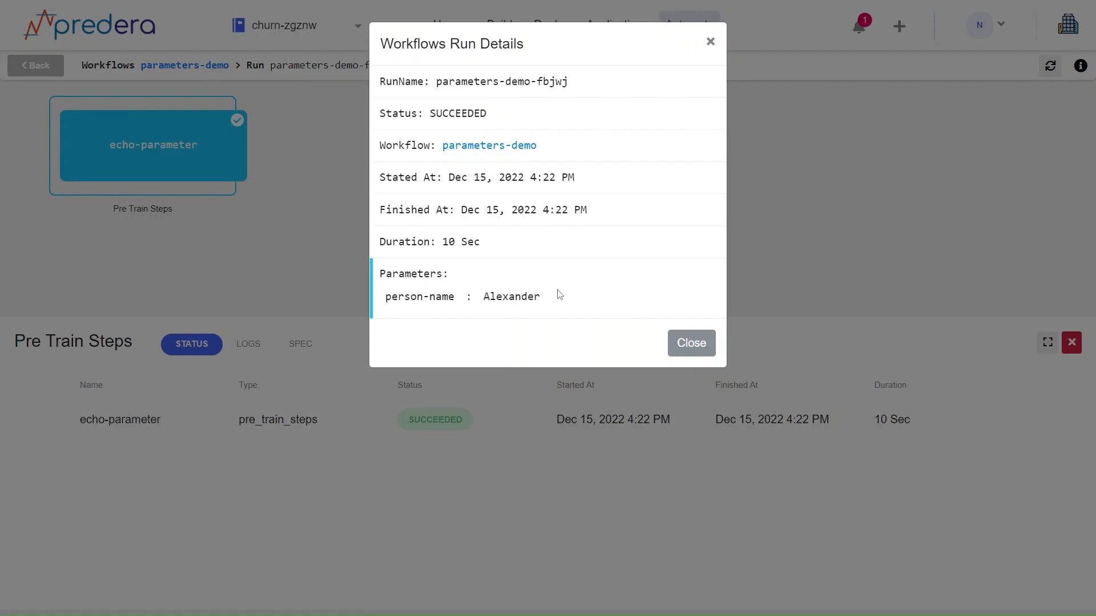
click(693, 342)
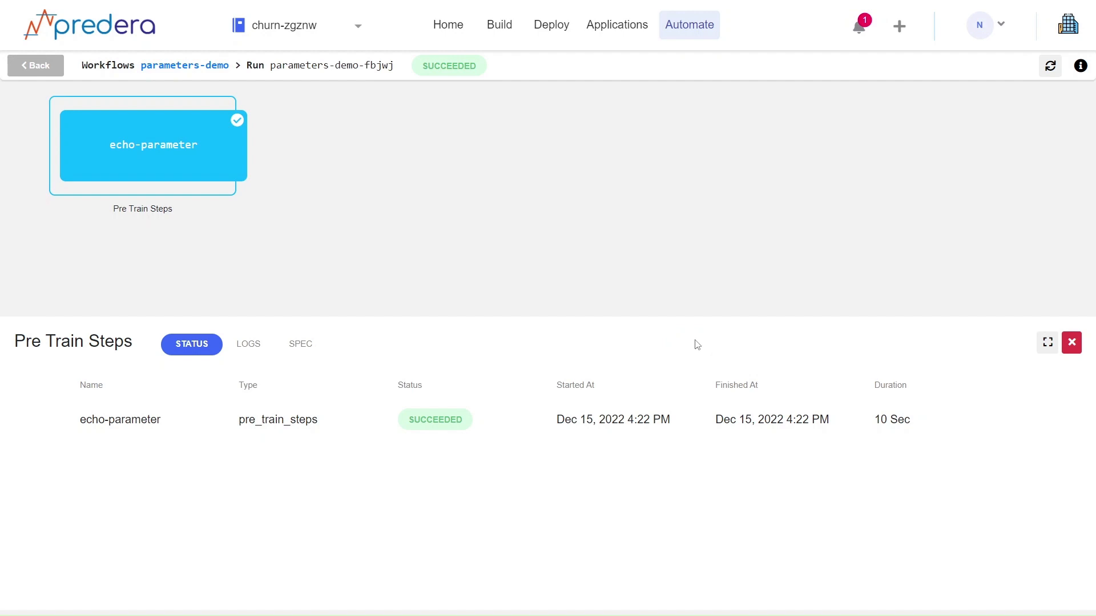
Examine the greeting and the --name argument in the logs of the run's echo-parameter step.
click(248, 345)
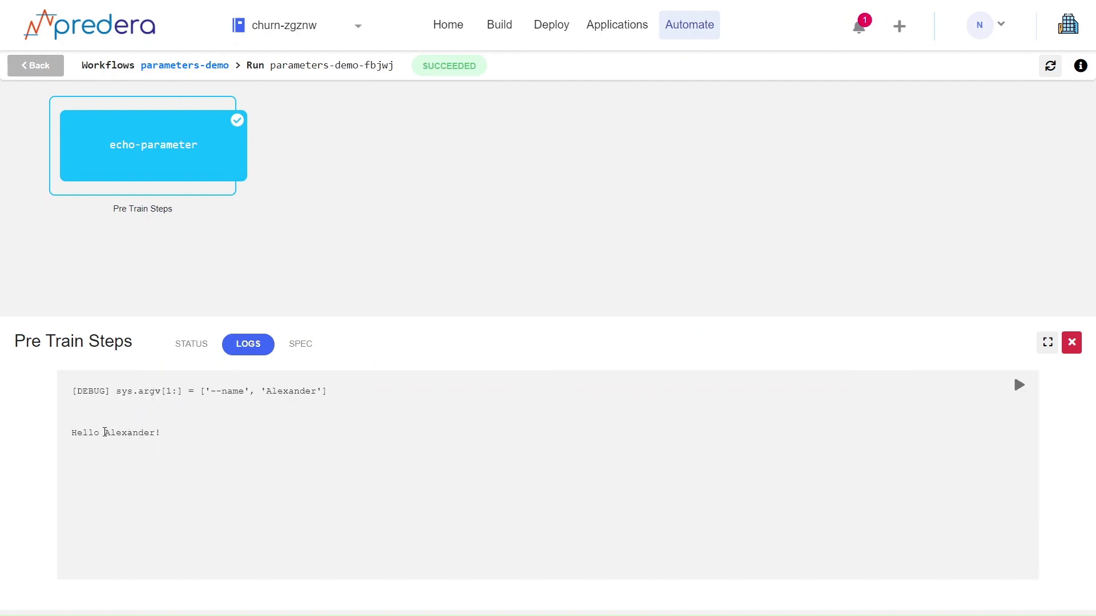
drag(104, 433, 157, 434)
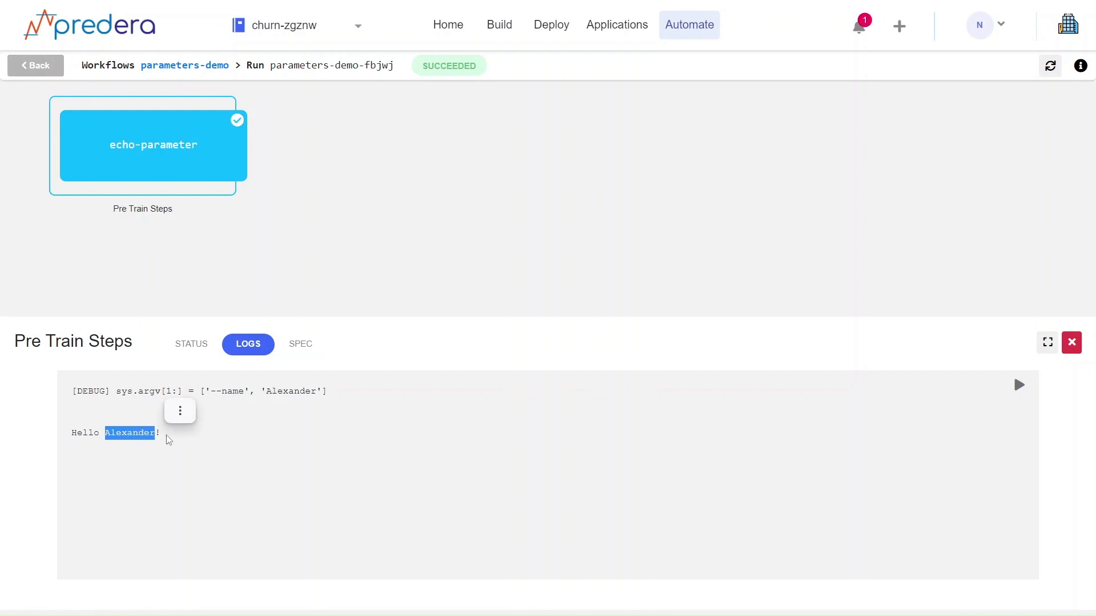
click(189, 439)
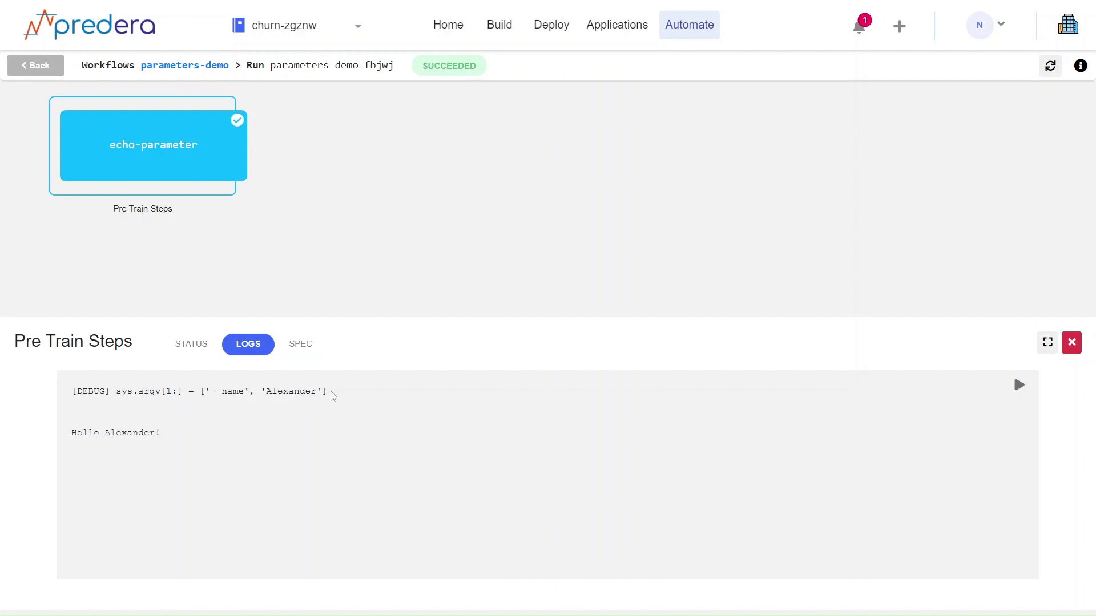
drag(334, 395, 198, 395)
click(315, 460)
Run the parameters-demo workflow again from its own page with a different first name as the person-name value.
click(195, 66)
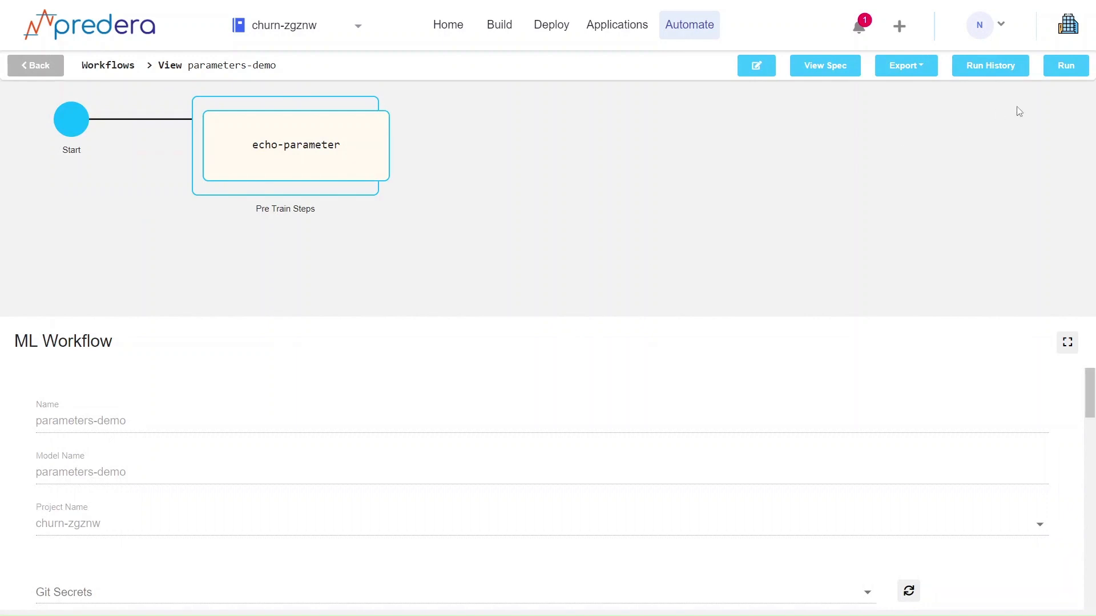
click(1066, 67)
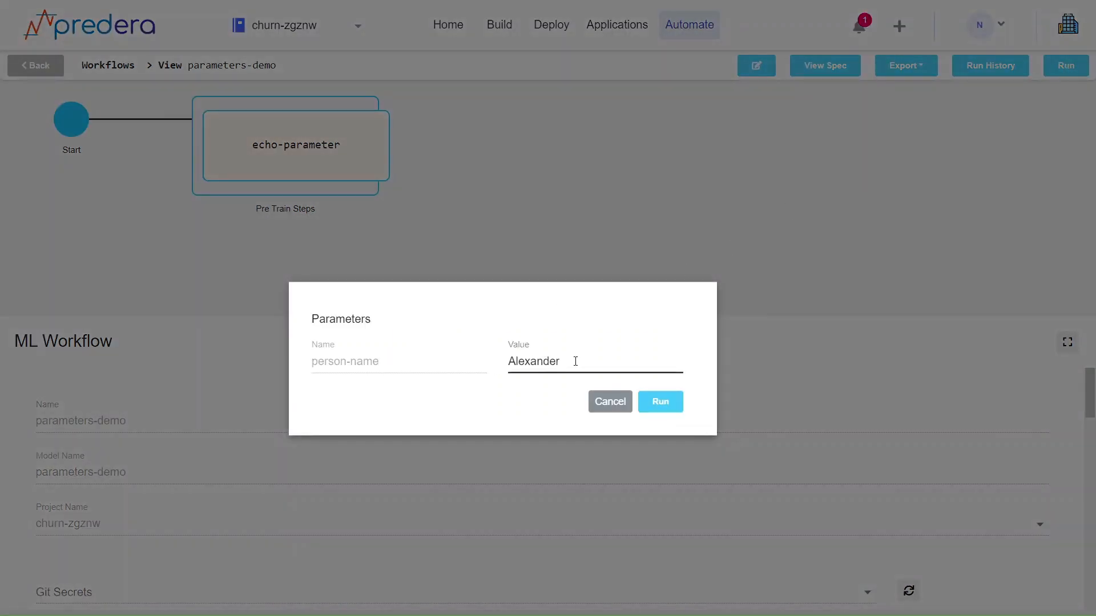
click(598, 363)
double_click(600, 362)
text(Natasha)
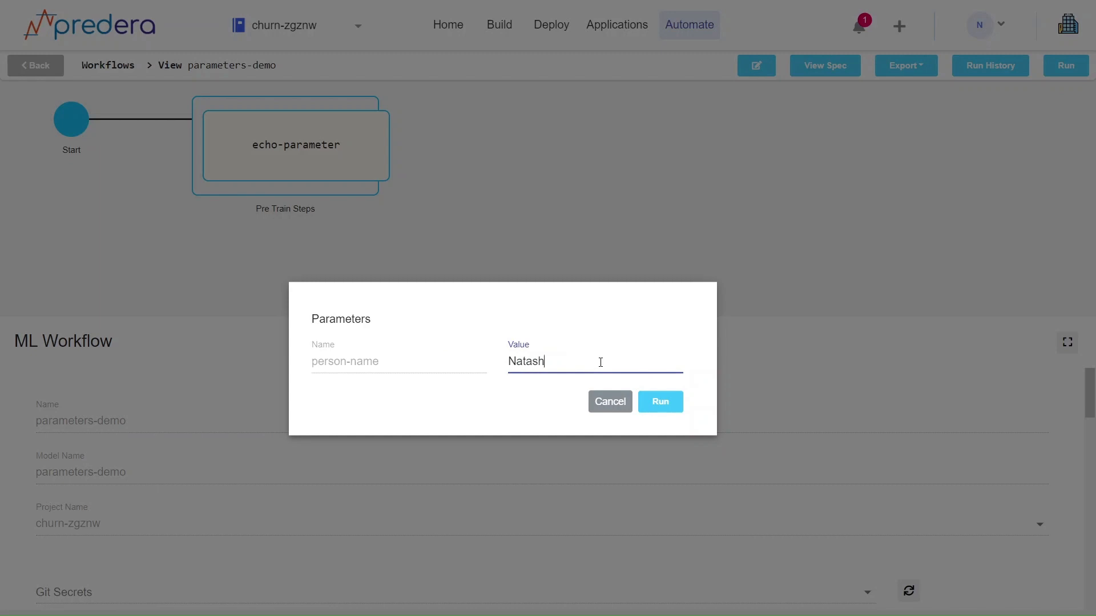
click(664, 403)
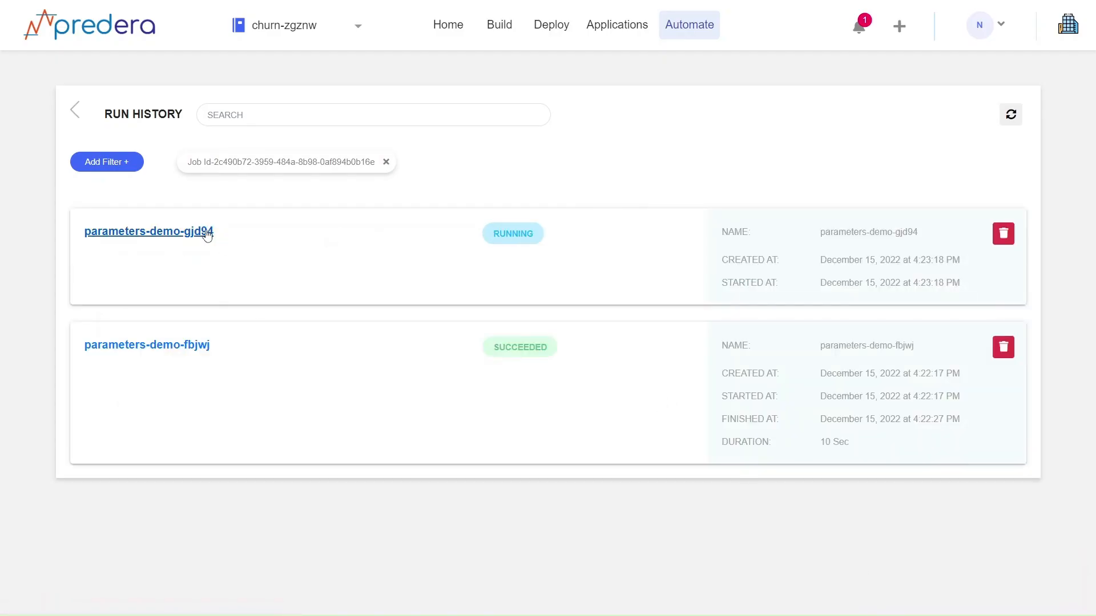
Open the newest parameters-demo run, check the person-name parameter in its details, and open the echo-parameter step's logs.
click(176, 236)
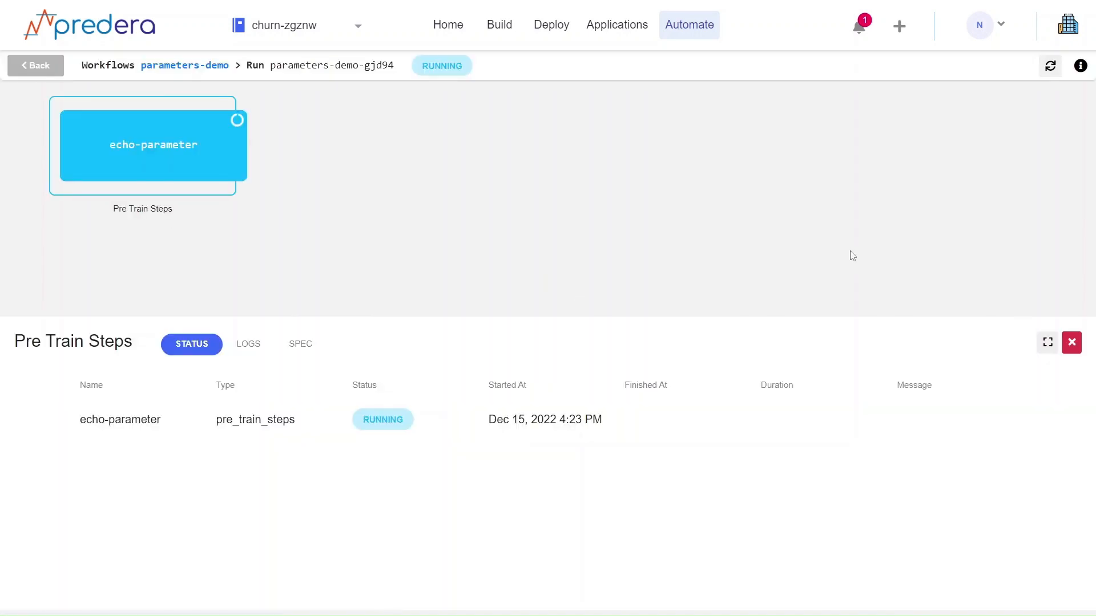
click(1080, 66)
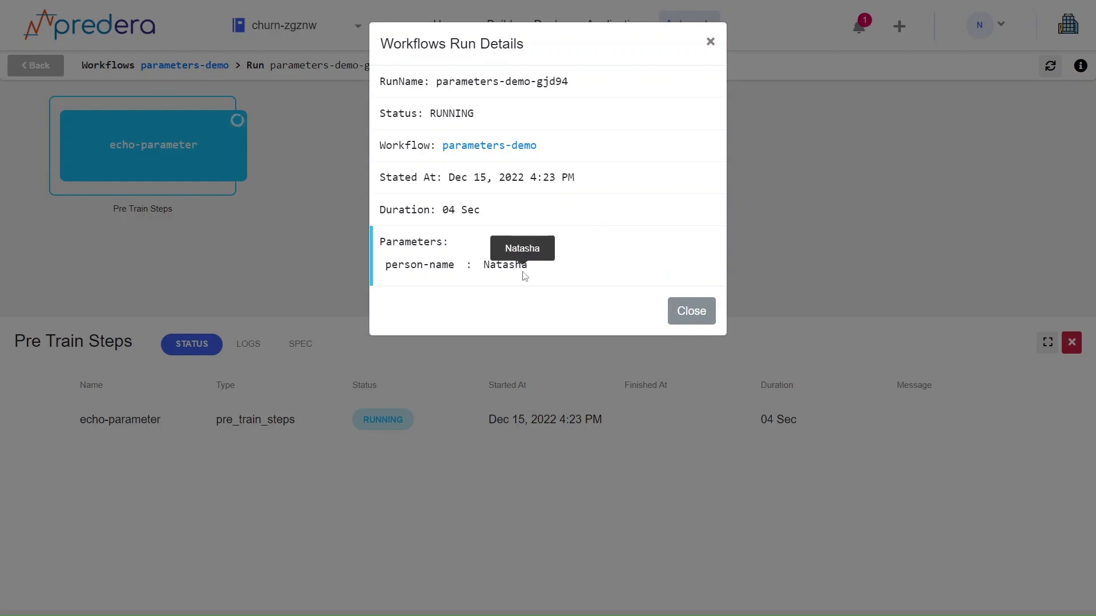
click(697, 311)
click(248, 346)
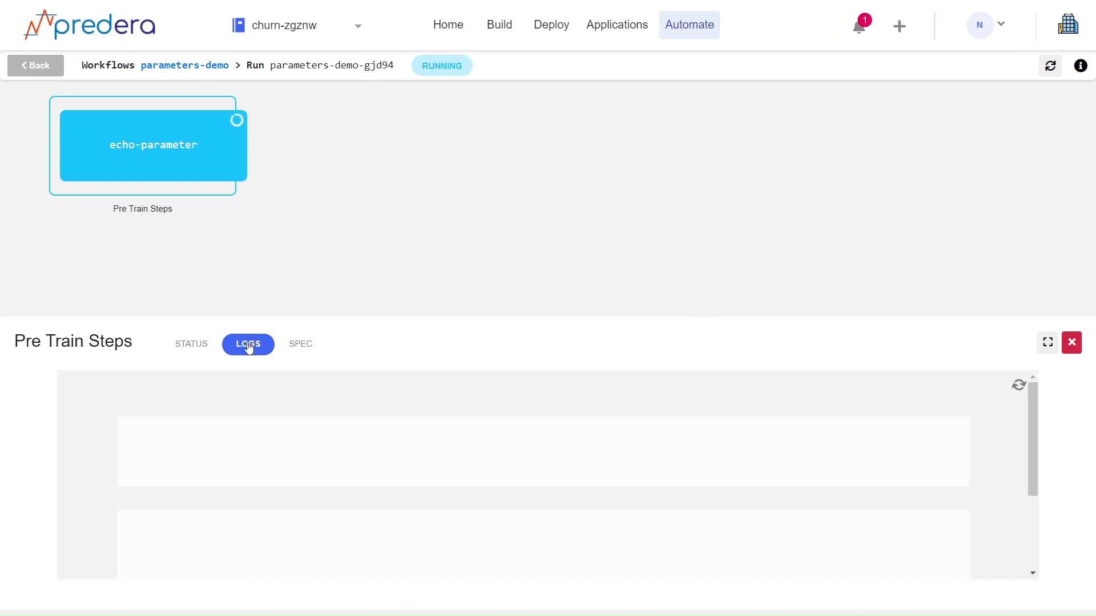